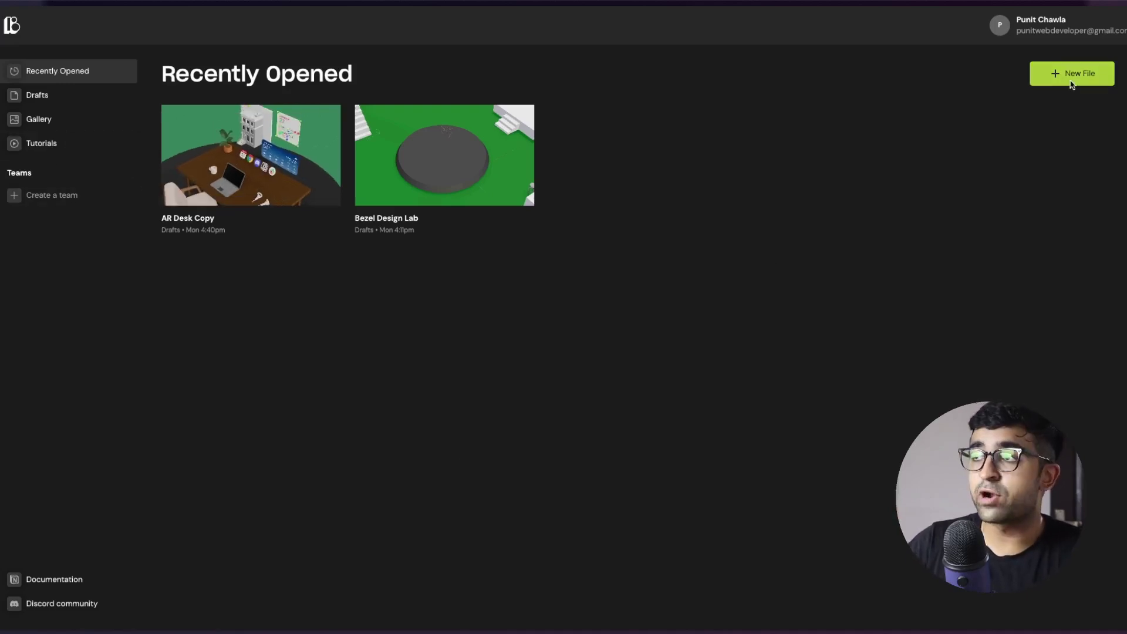
Create a new scene from a template and focus the view on Player Camera.
click(1072, 75)
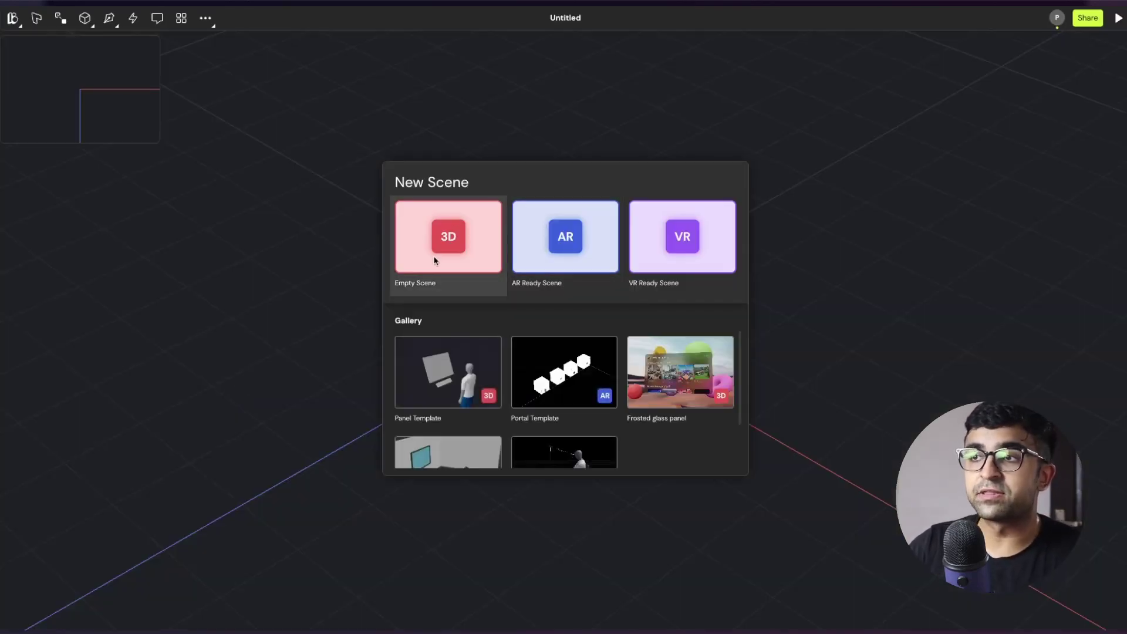
click(671, 260)
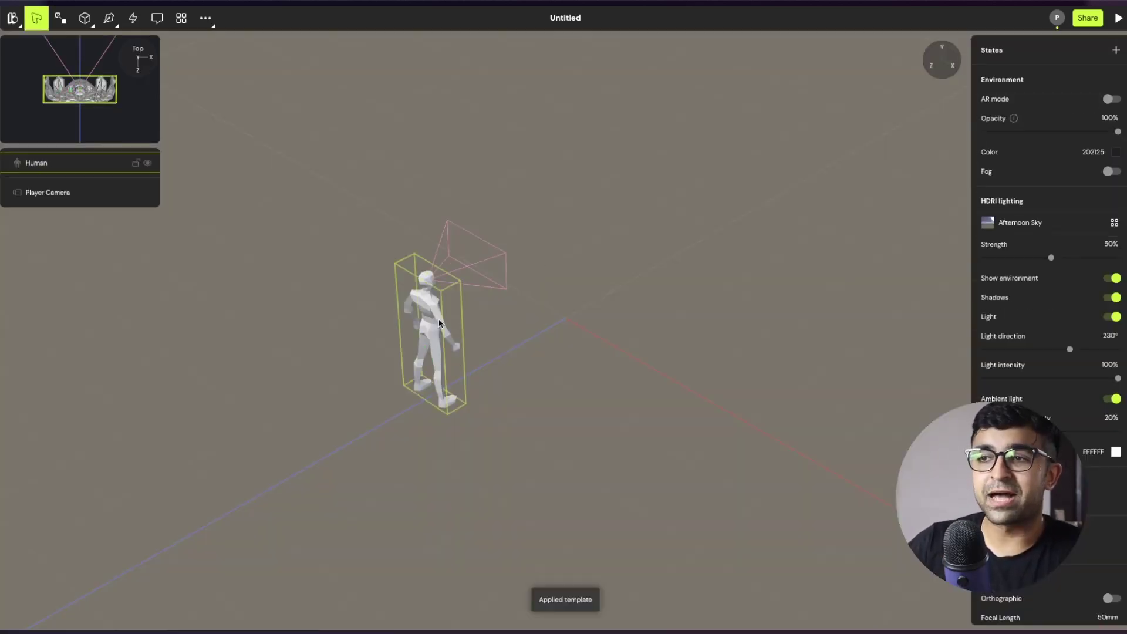
double_click(48, 192)
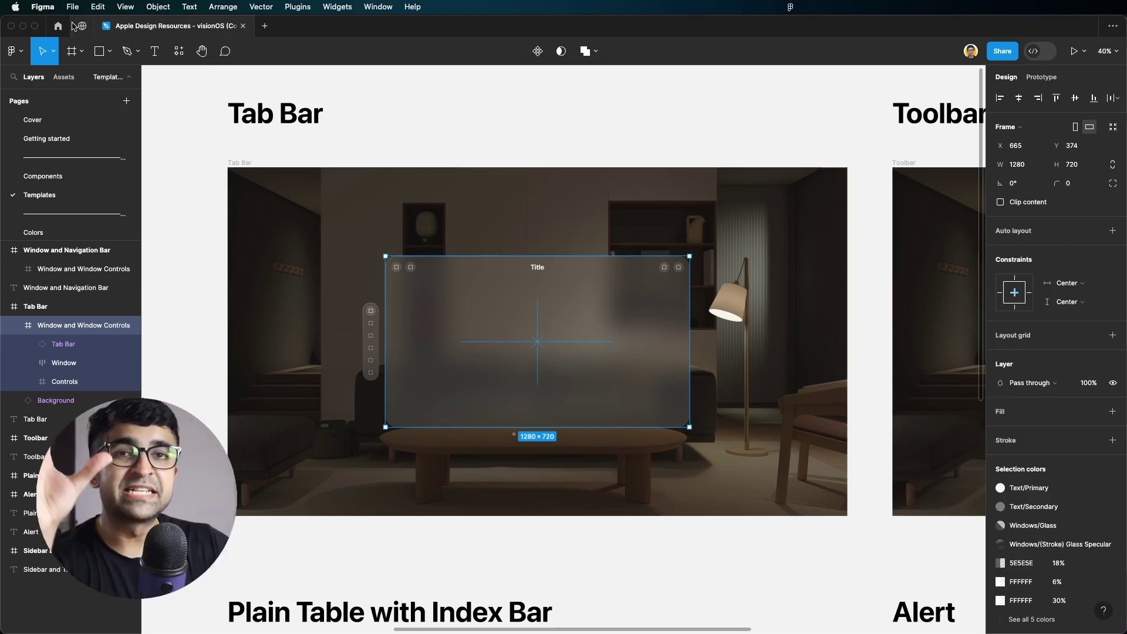
Generate a Figma personal access token named Bezel with no expiration from Account settings.
click(20, 57)
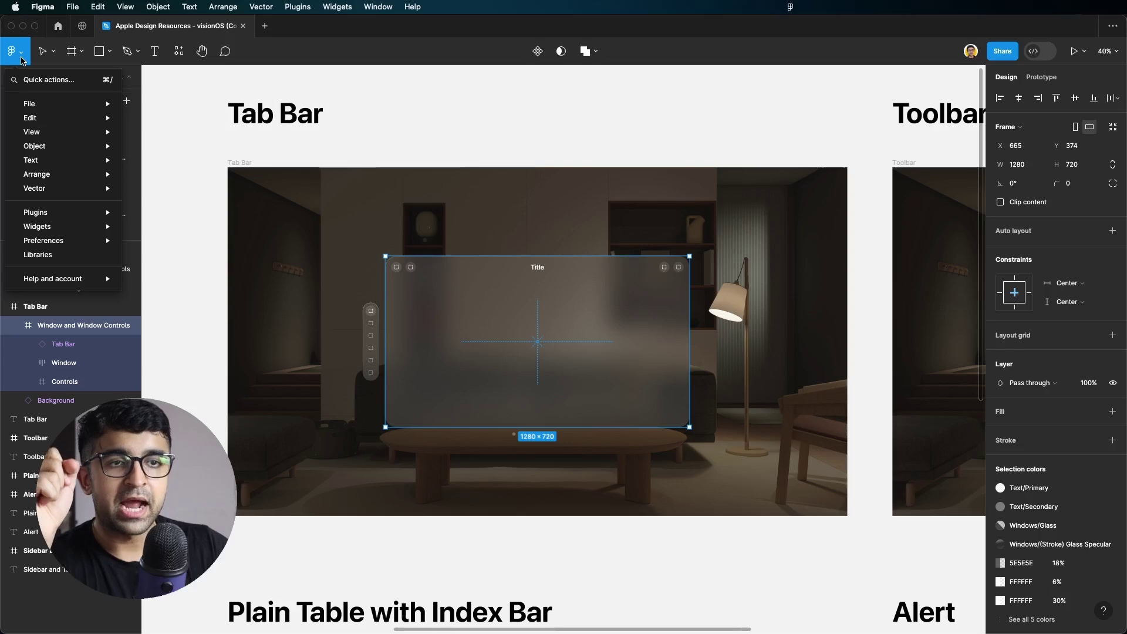
mouse_move(53, 279)
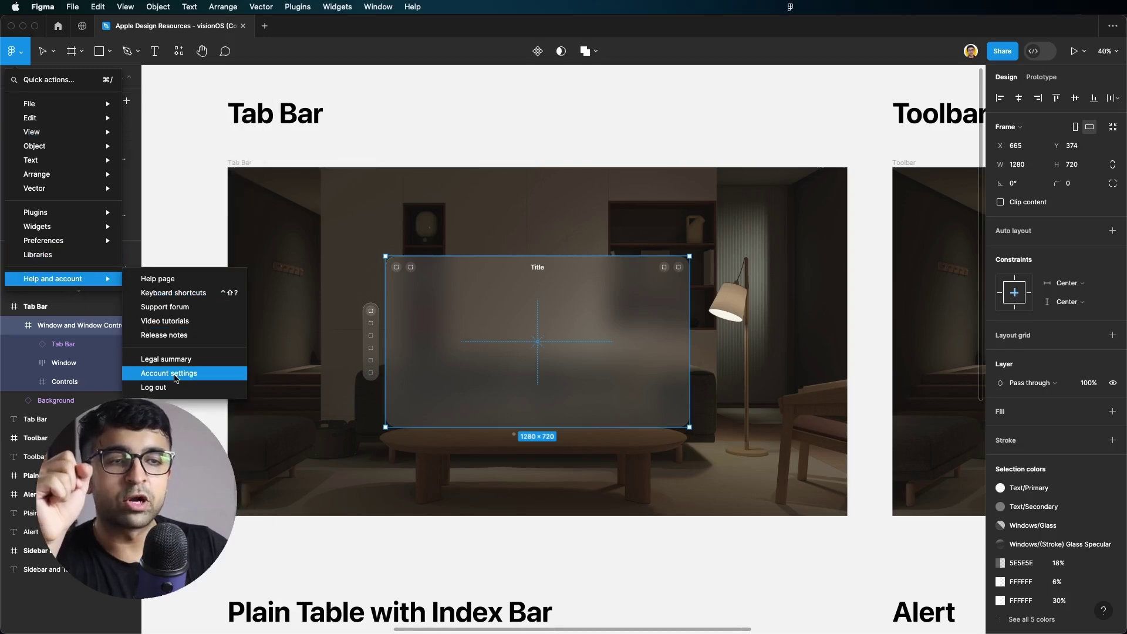
click(174, 377)
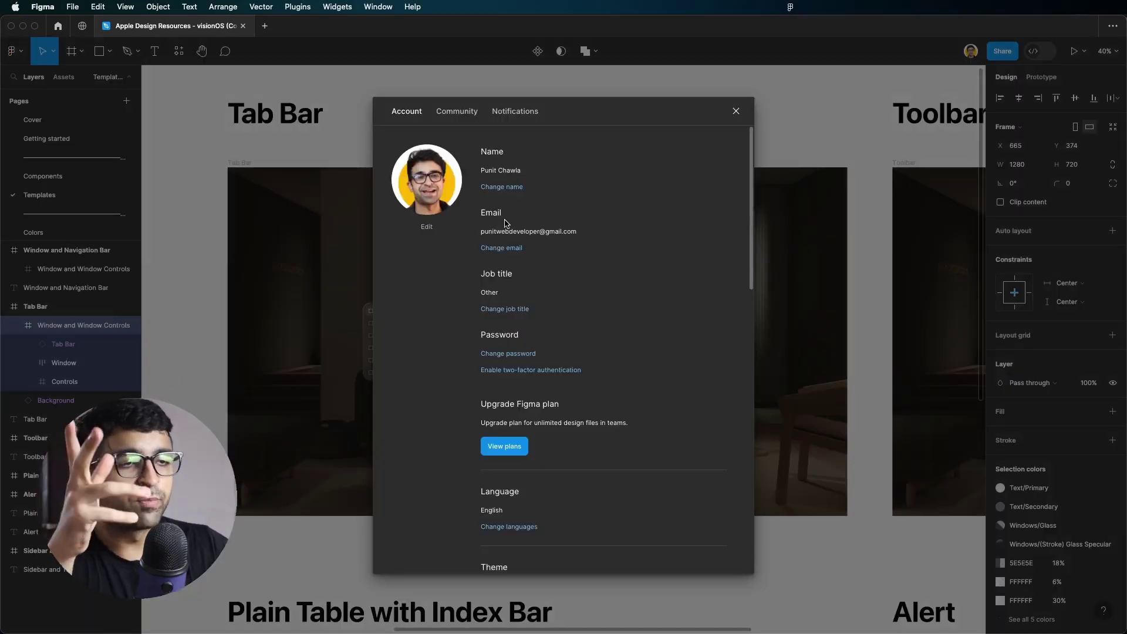
scroll(505, 224, down, 5)
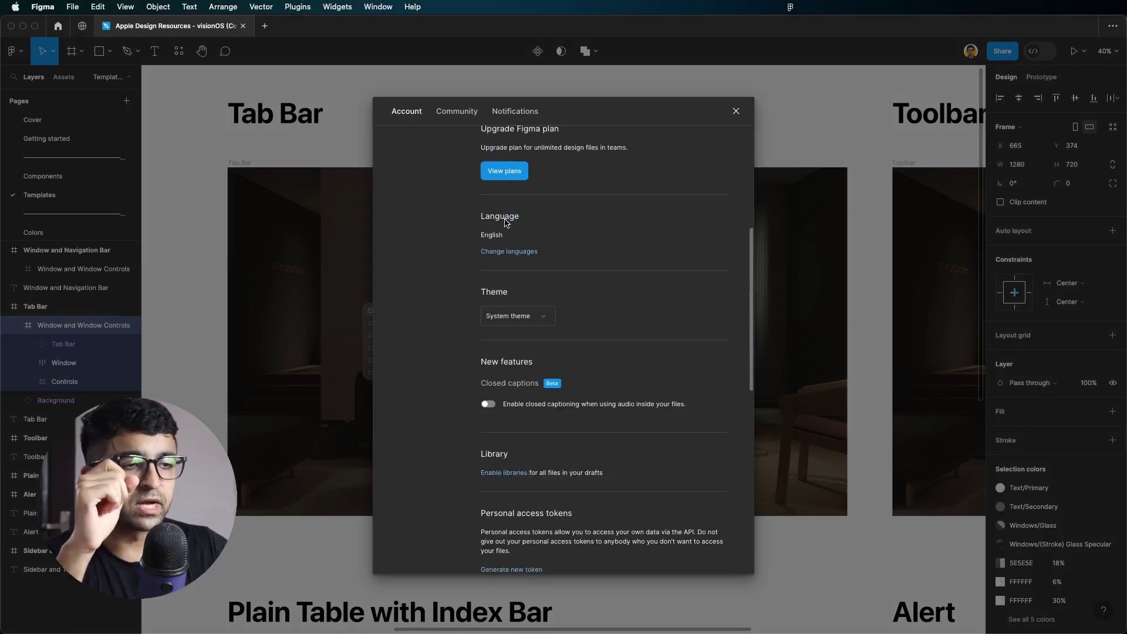
scroll(506, 353, down, 2)
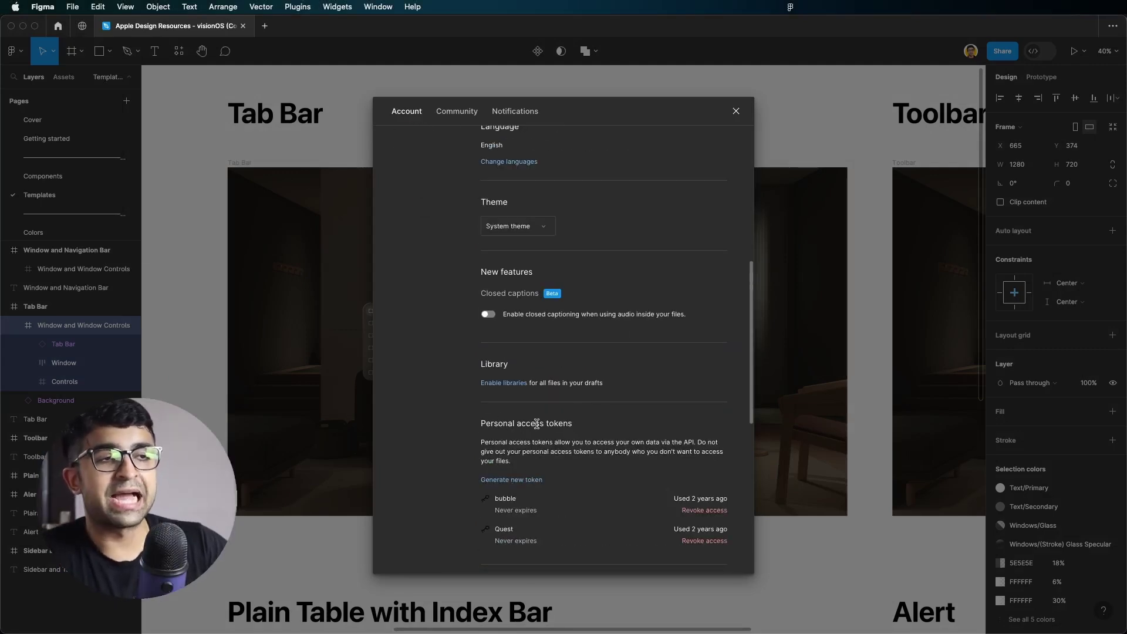
click(507, 480)
text(Beze)
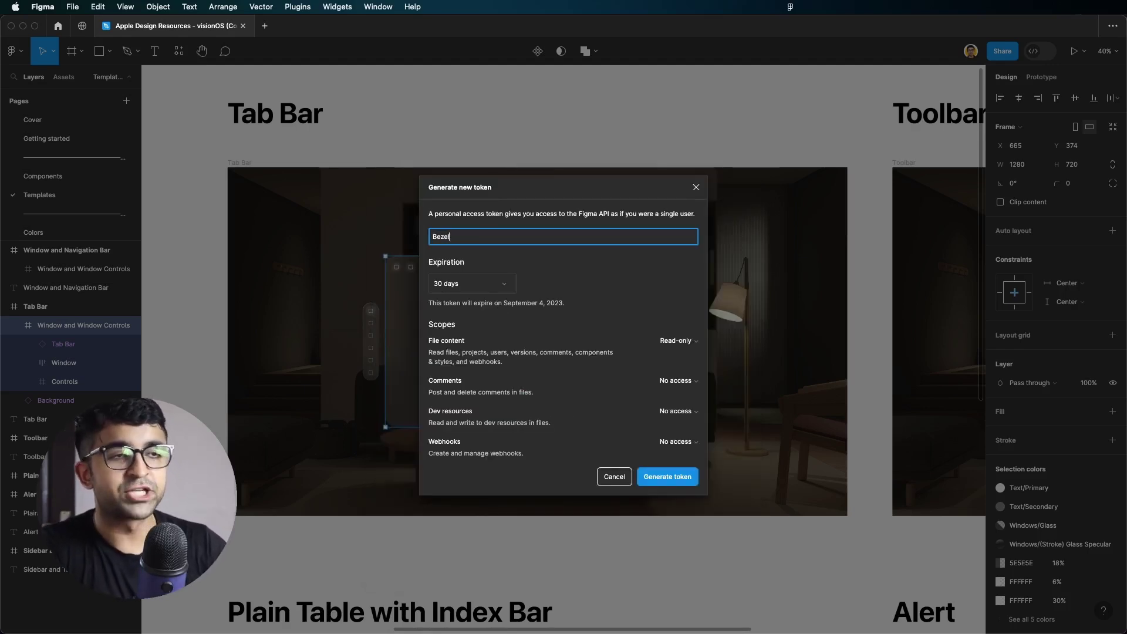
text(l)
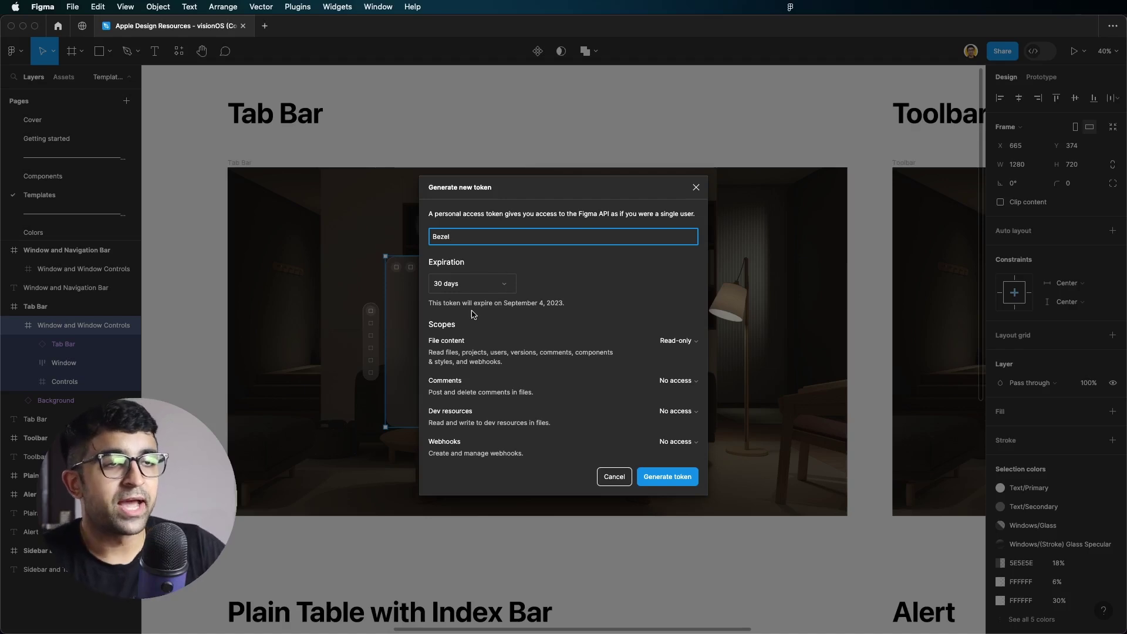
click(465, 284)
click(471, 327)
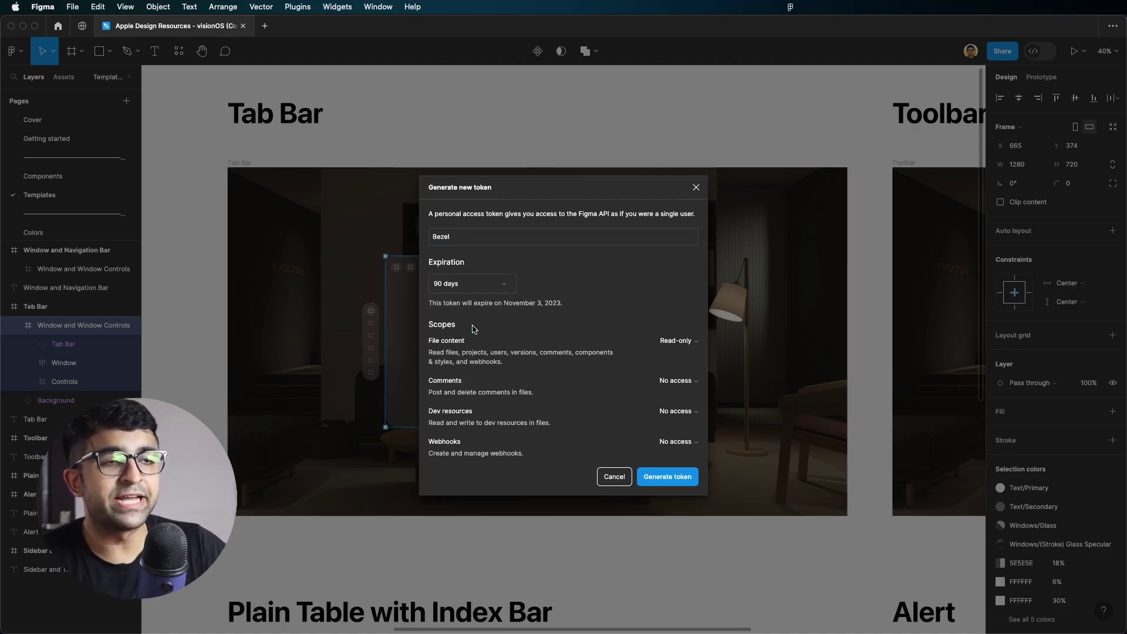
click(458, 285)
click(476, 352)
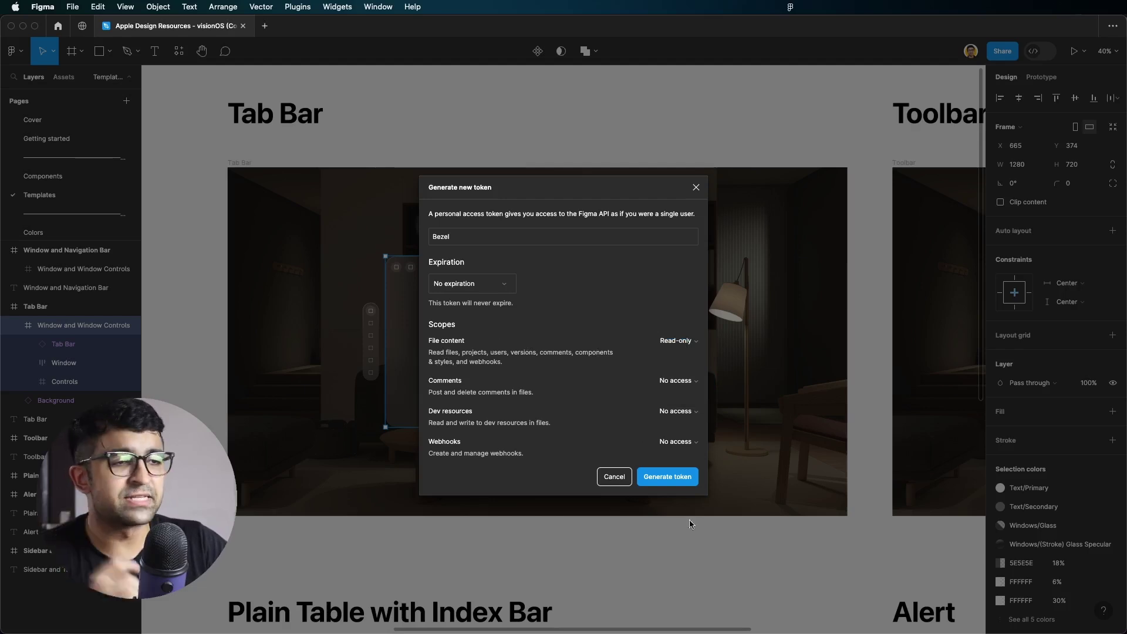
click(657, 477)
scroll(660, 474, down, 1)
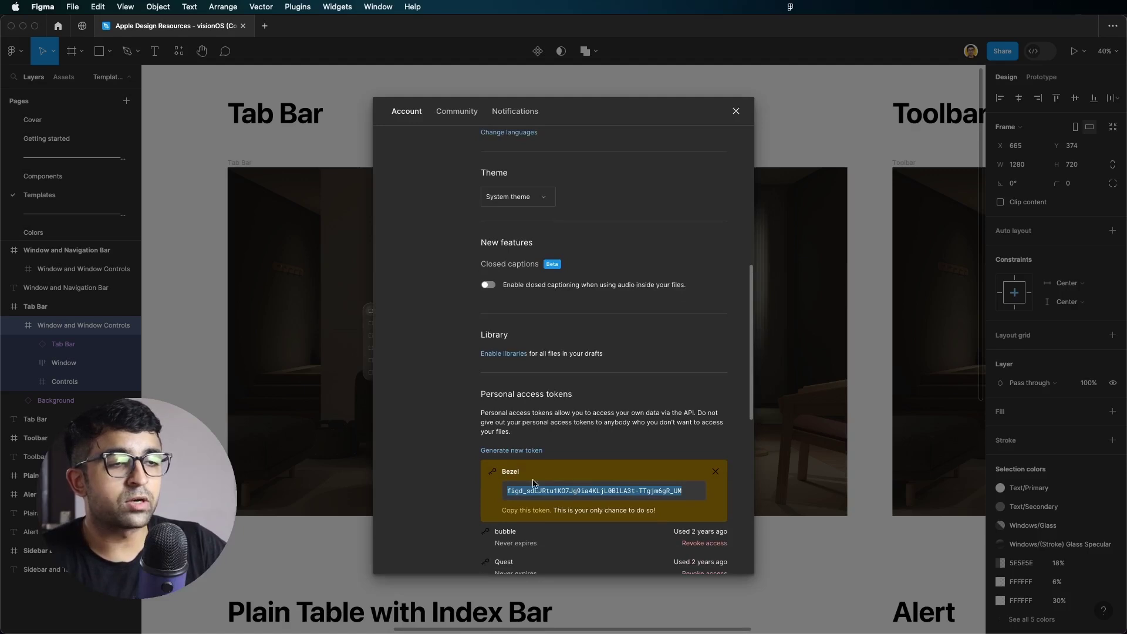
Copy the token and switch Plane 1's Standard Material colour texture source to Figma.
click(524, 511)
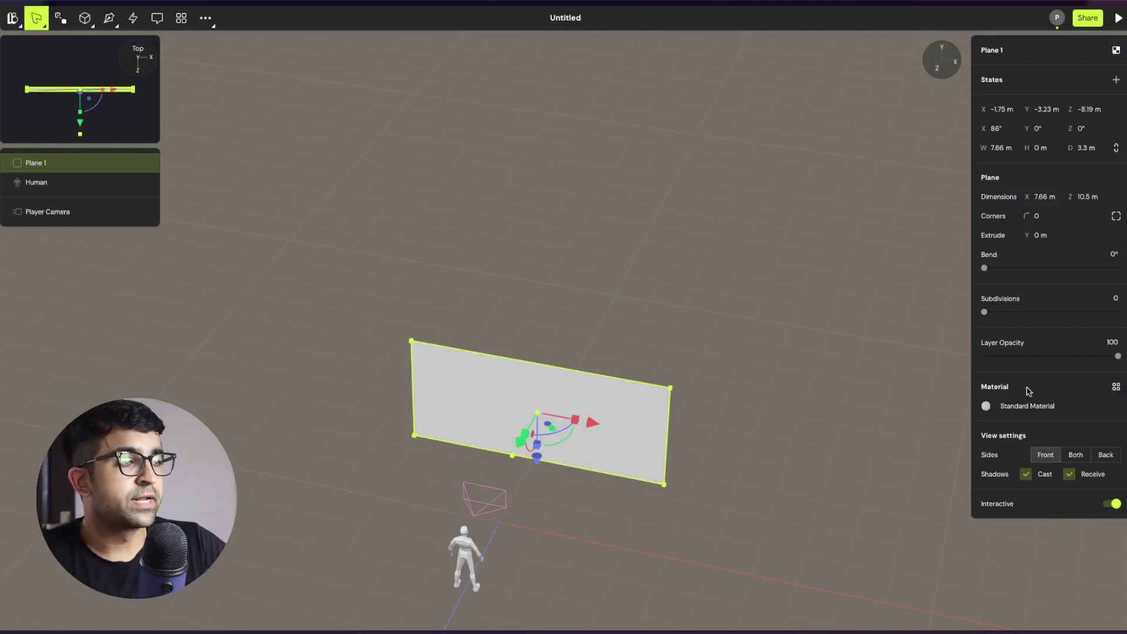
click(1003, 406)
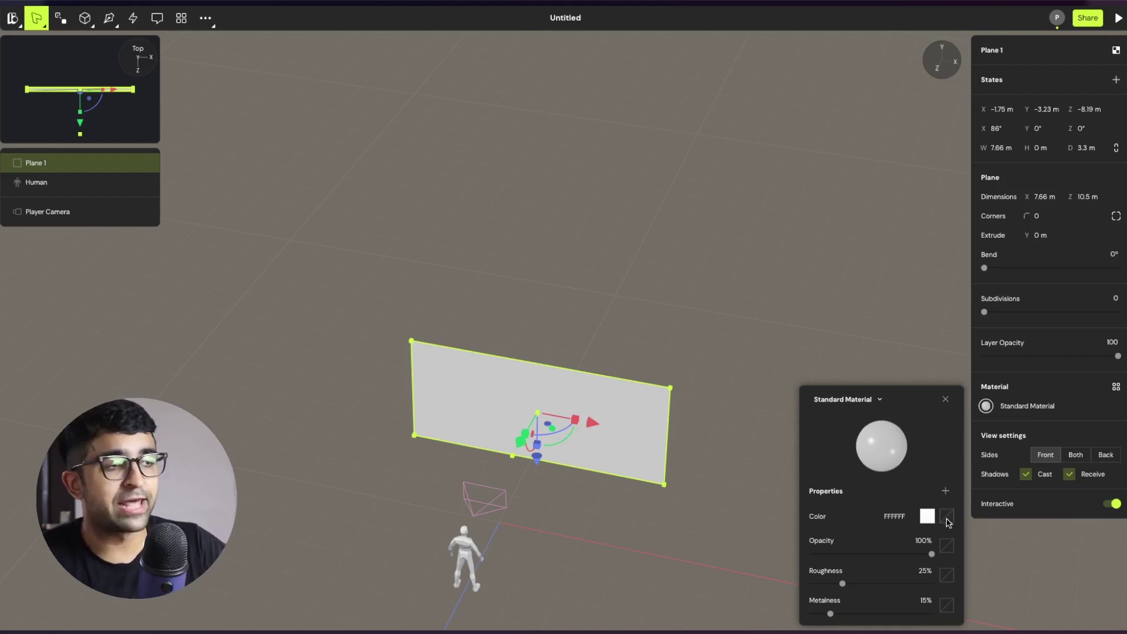
click(946, 516)
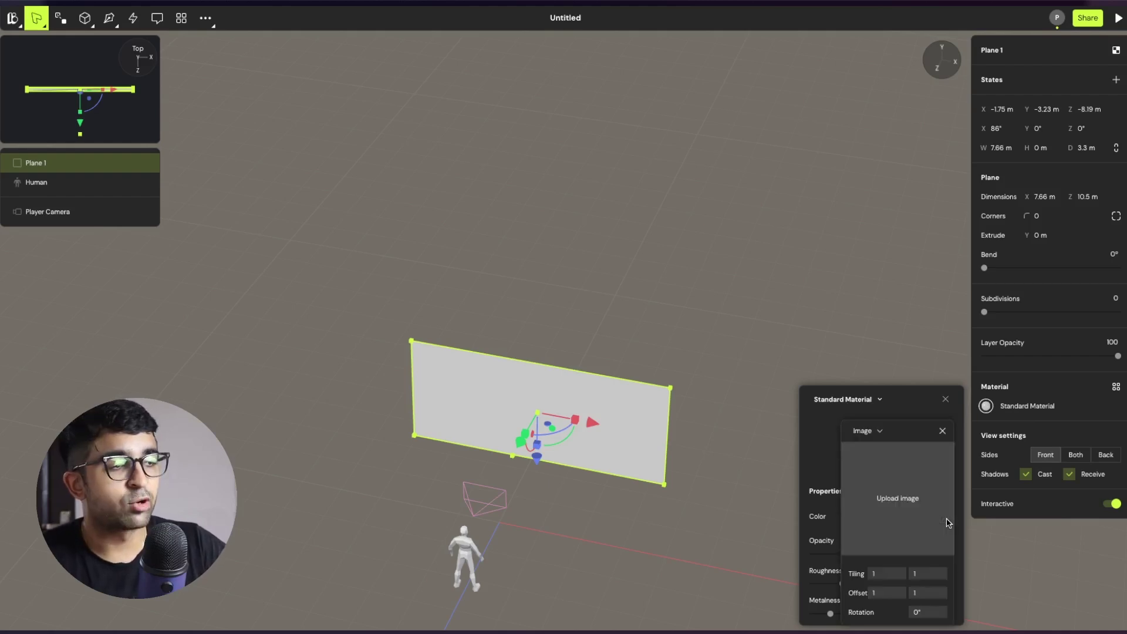
click(867, 432)
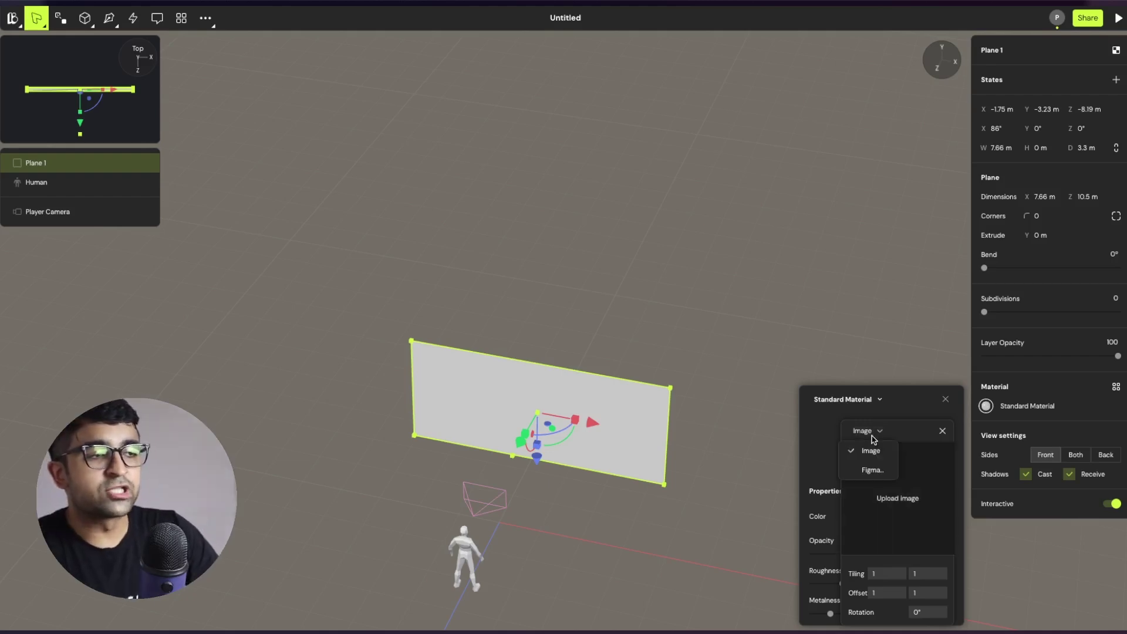
click(871, 471)
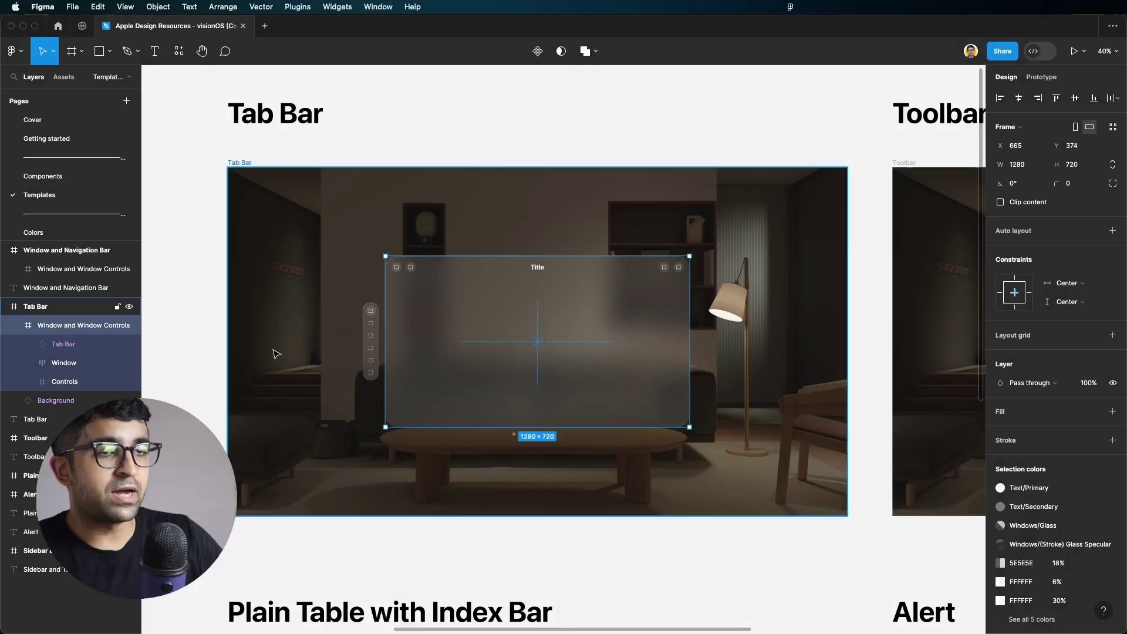
Copy a link to the Tab Bar Window and Window Controls frame via Copy/Paste as.
right_click(480, 312)
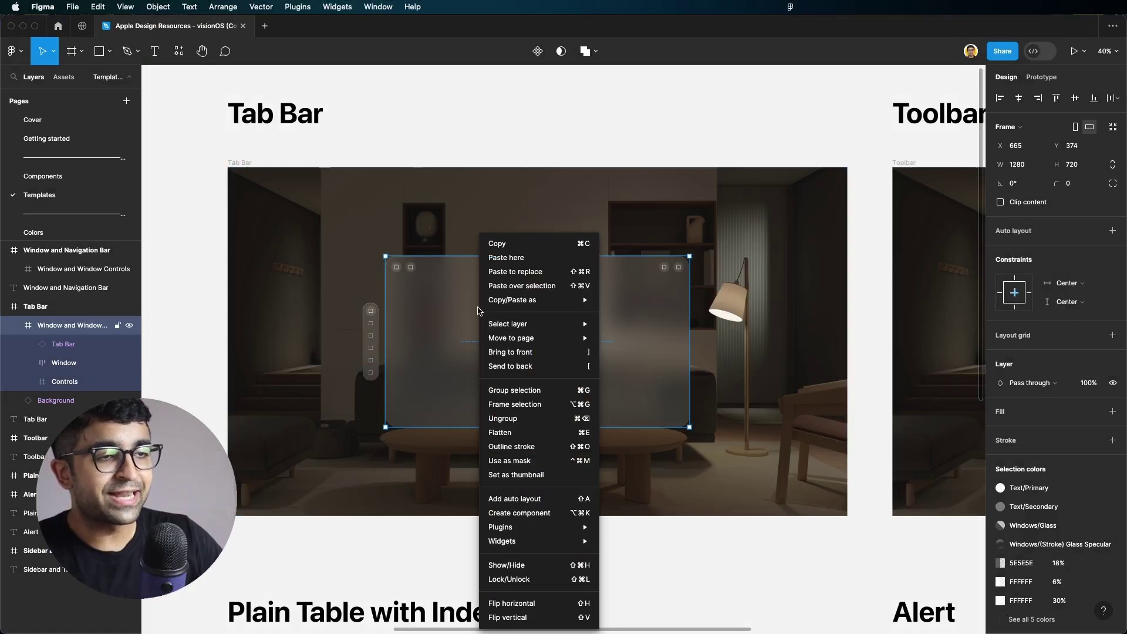
mouse_move(497, 300)
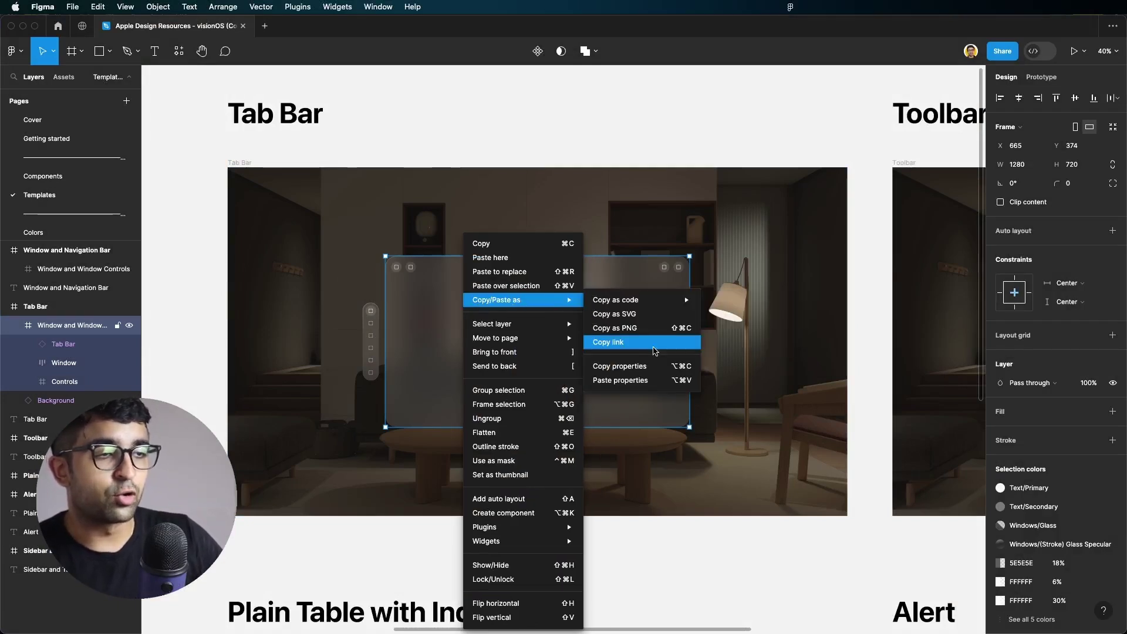
click(605, 344)
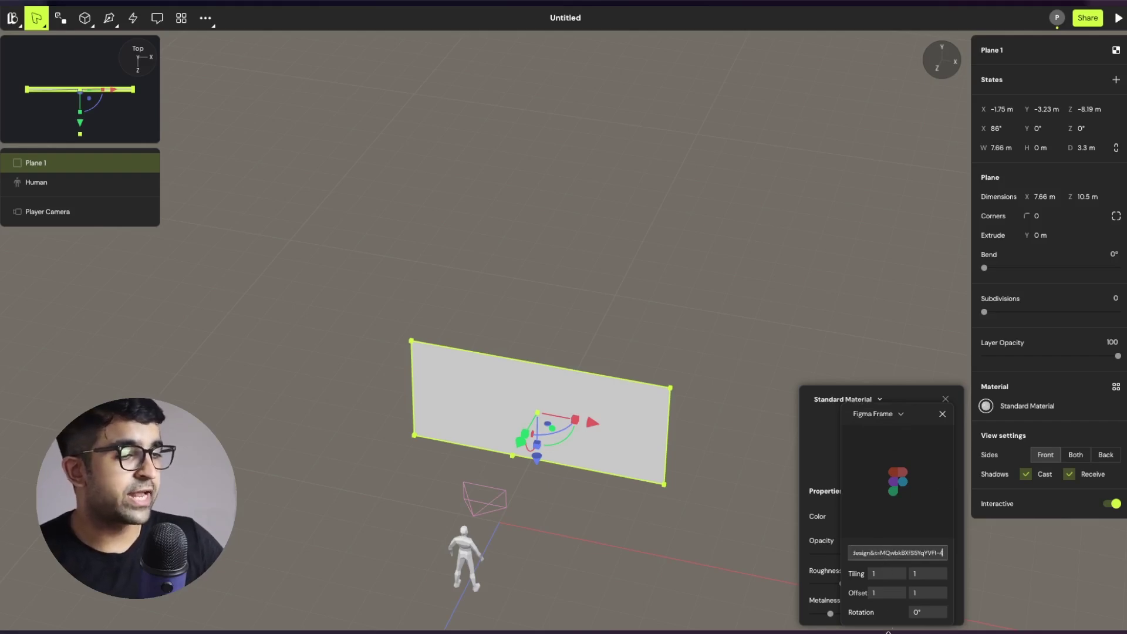
Apply the pasted Figma frame link to the plane texture and close material settings.
key(Return)
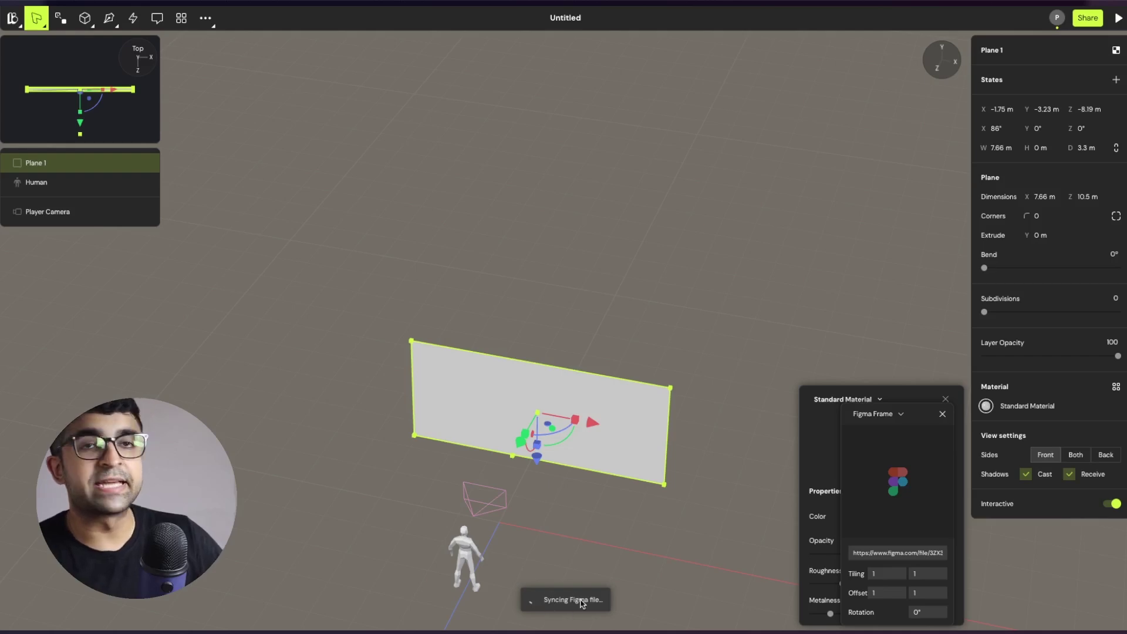
click(619, 510)
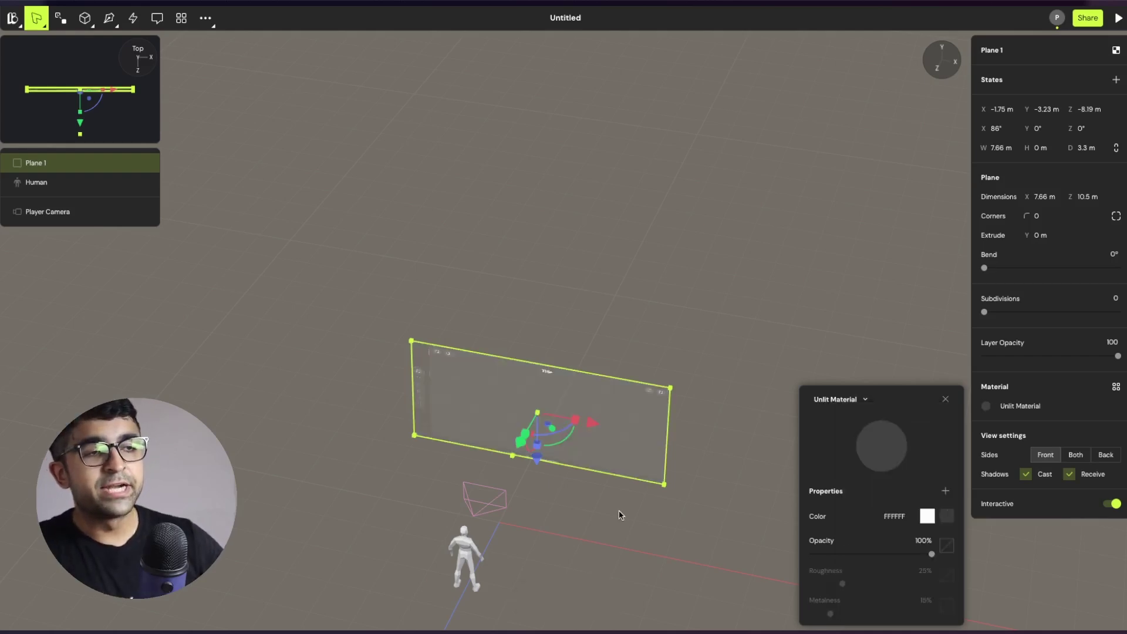
click(581, 510)
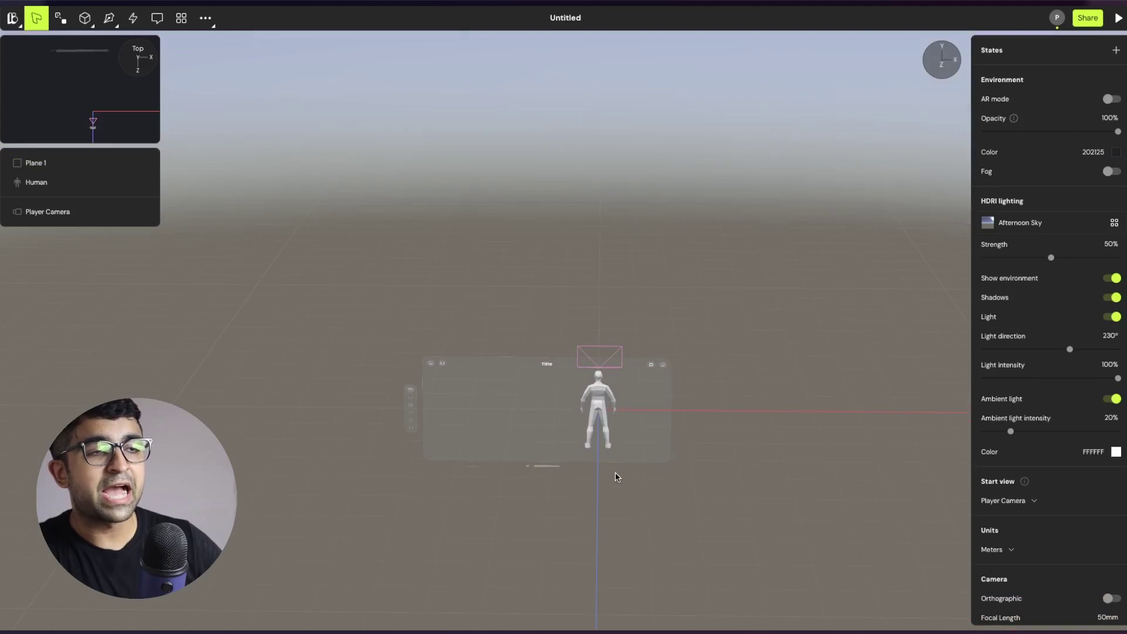
Raise Plane 1 above the ground and resize it to about 5.8 × 2.5 m.
click(602, 397)
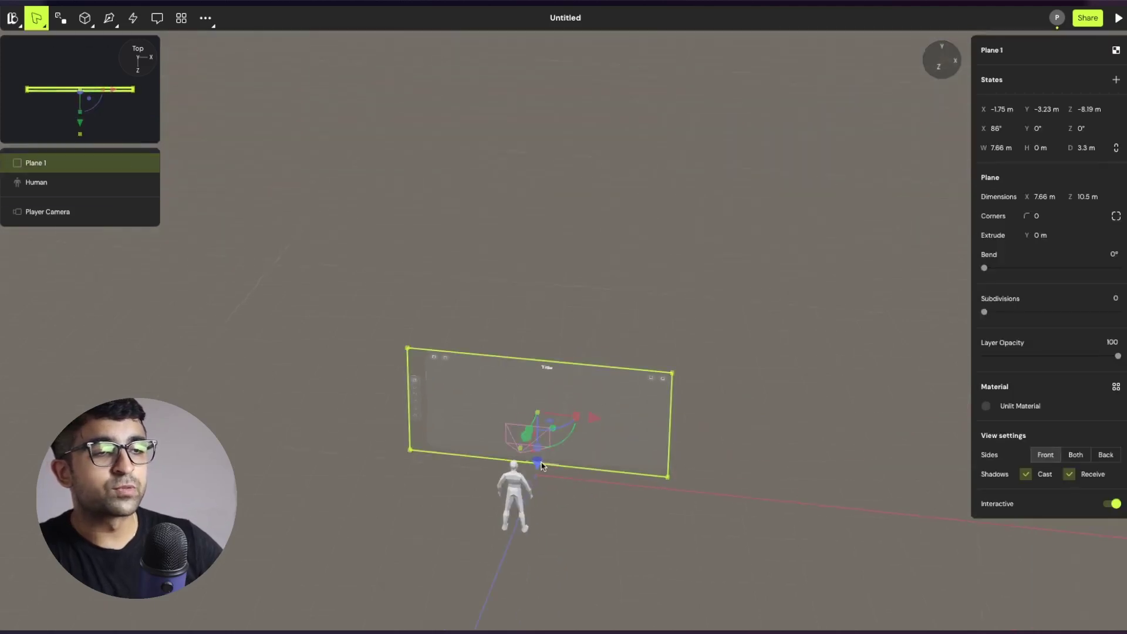
drag(539, 465, 549, 369)
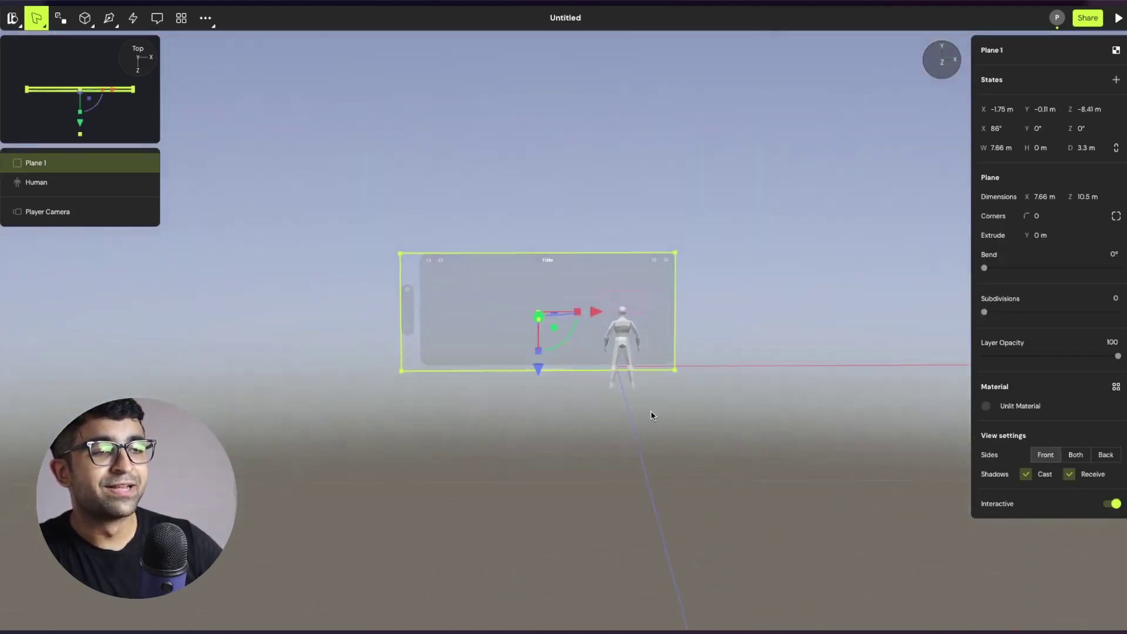
mouse_move(616, 414)
mouse_down()
mouse_move(652, 427)
mouse_move(617, 400)
mouse_up()
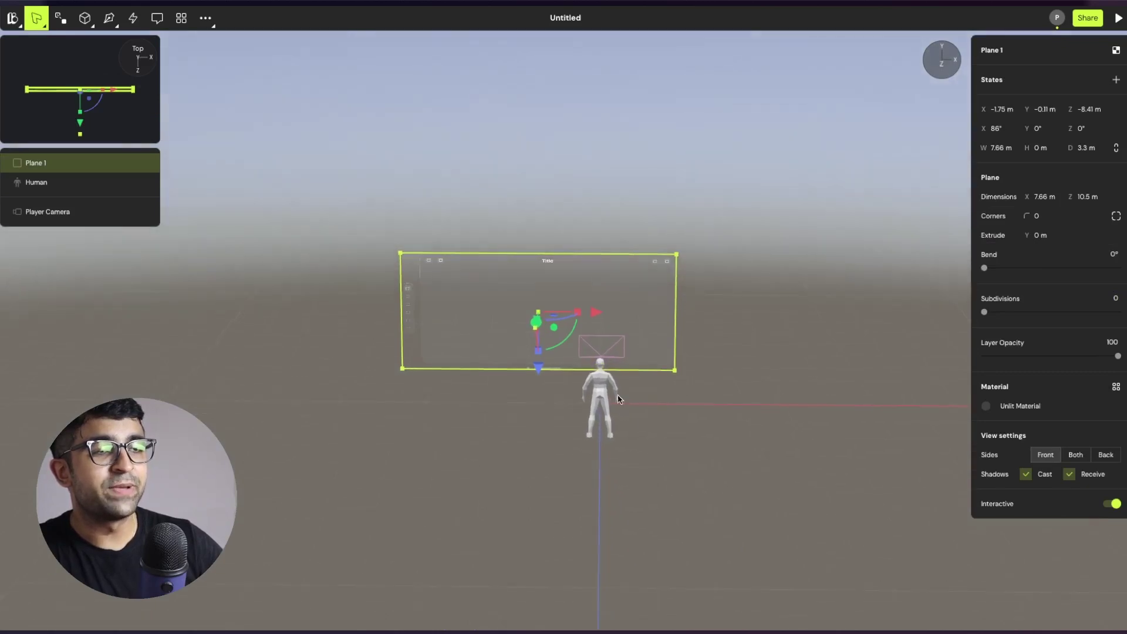
drag(403, 256, 437, 256)
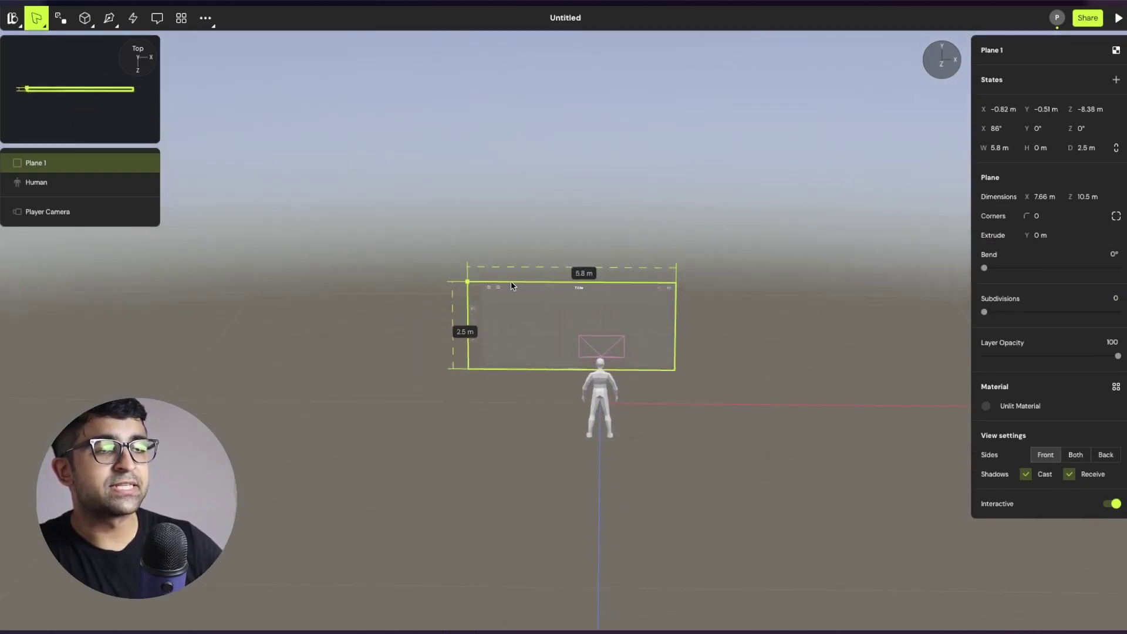
drag(437, 256, 468, 283)
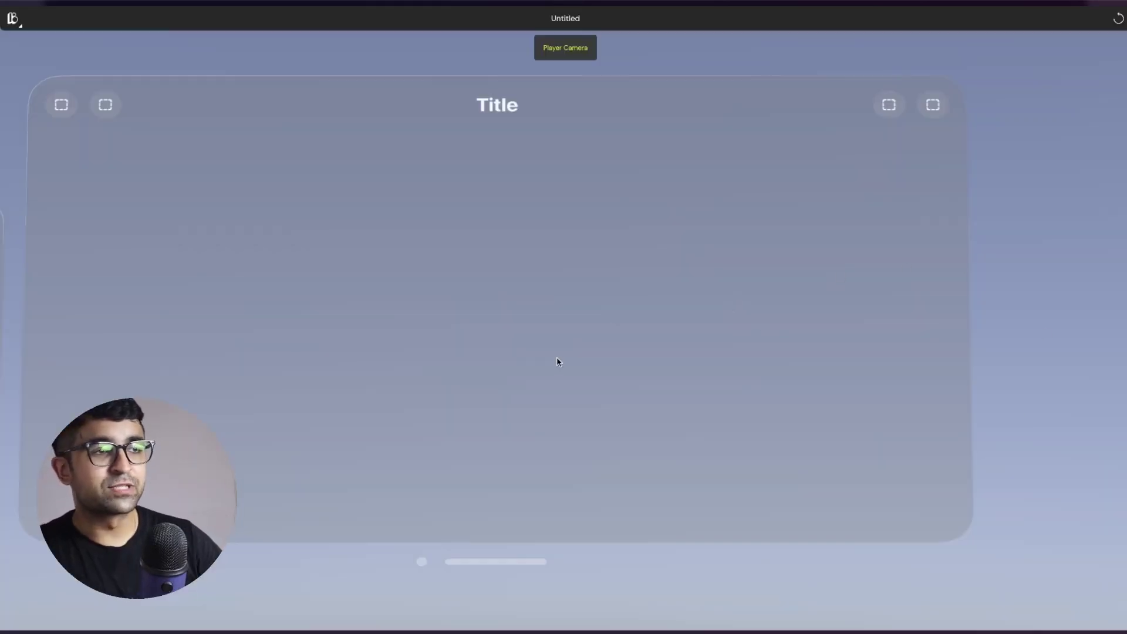
Turn the play-preview camera to bring the Title panel into view.
mouse_move(558, 361)
mouse_down()
mouse_move(475, 373)
mouse_move(530, 376)
mouse_up()
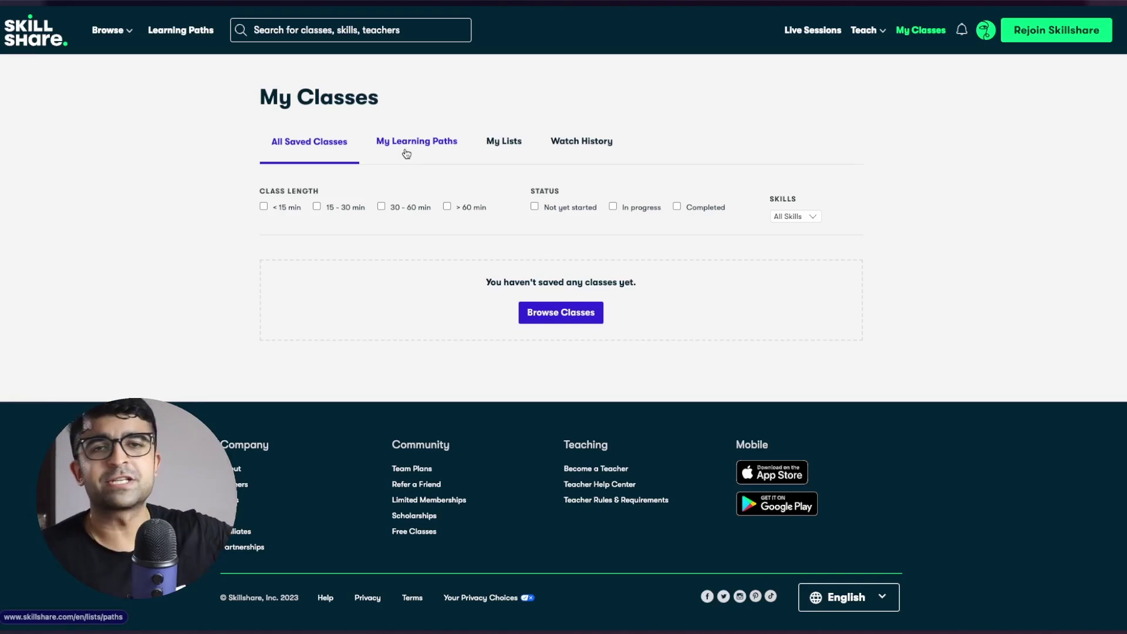
Save the Master Your Productivity learning path, then list Freelance & Entrepreneurship classes.
click(406, 150)
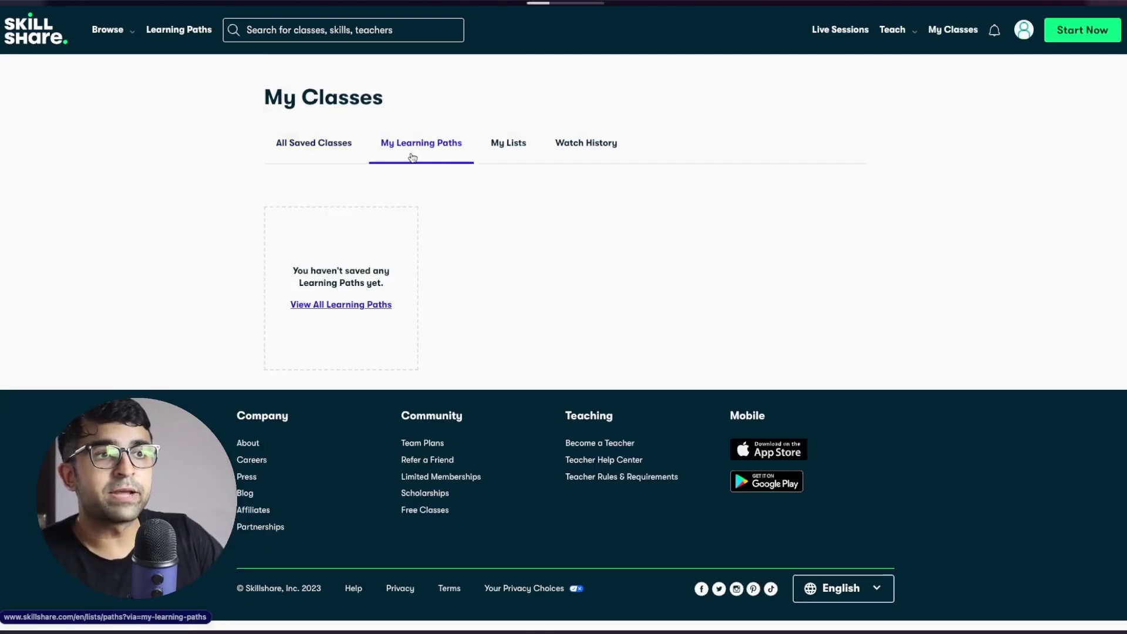
click(373, 304)
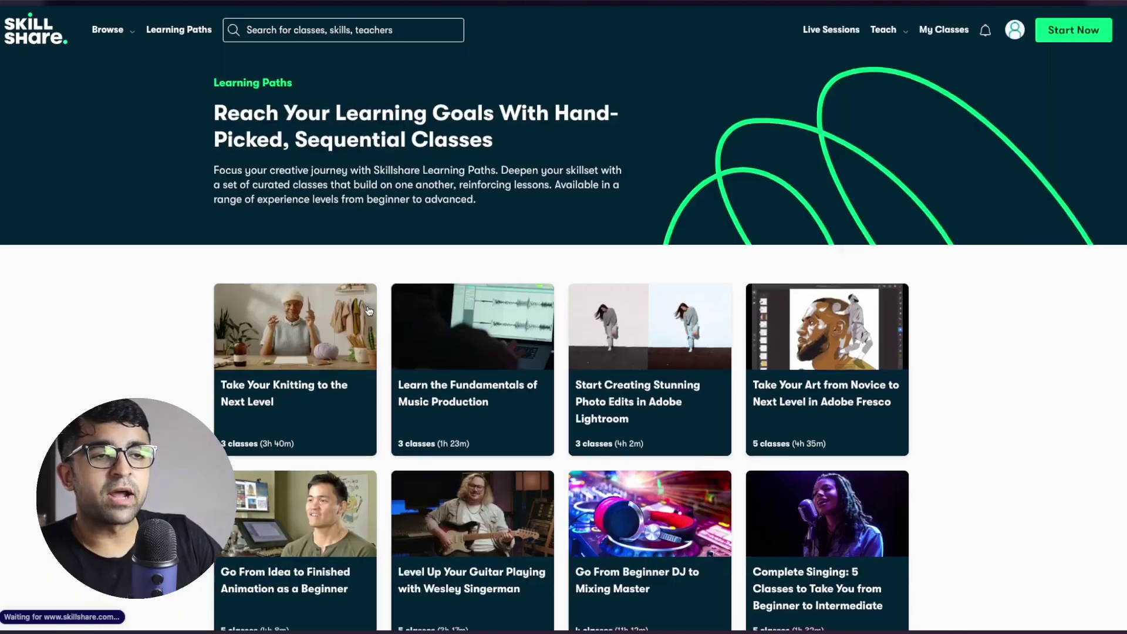
scroll(369, 310, down, 5)
scroll(369, 310, down, 1)
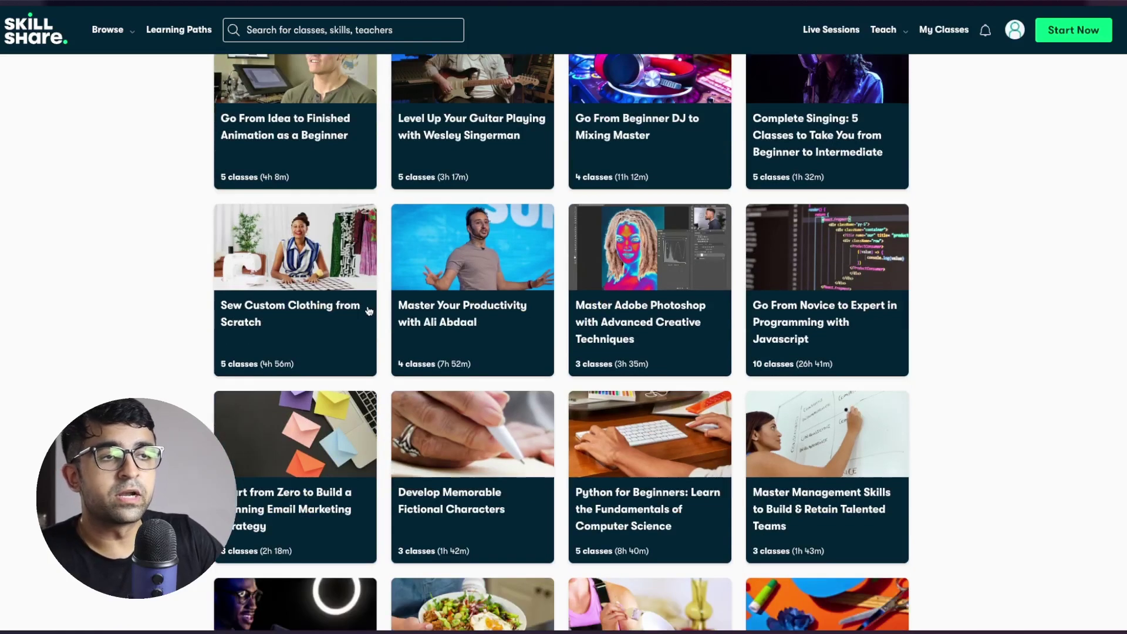
click(471, 274)
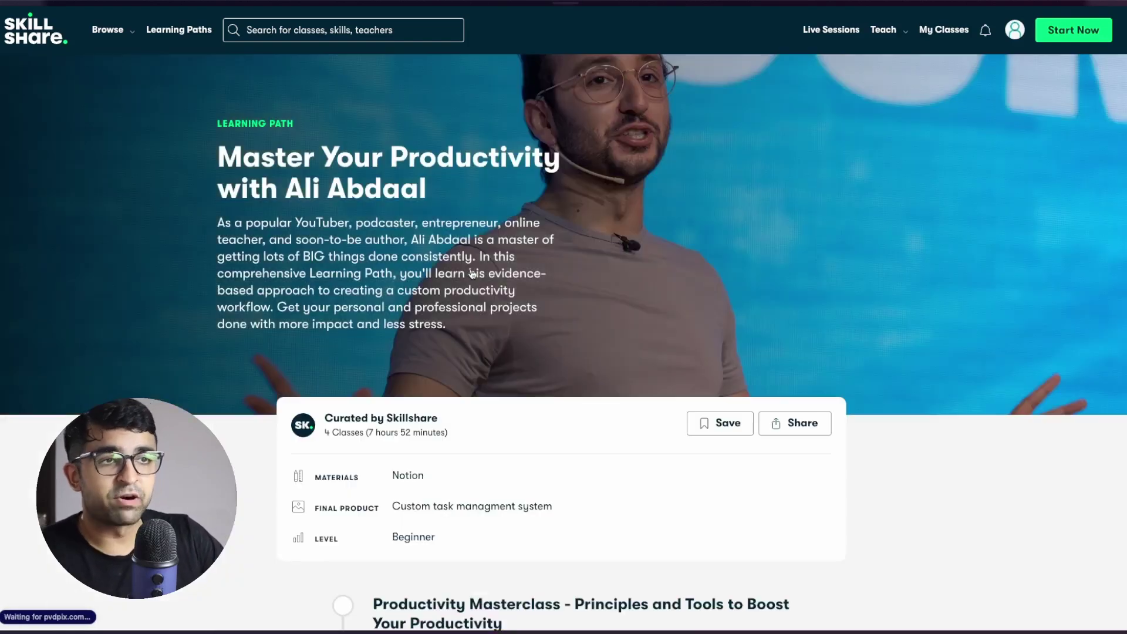
scroll(544, 399, down, 2)
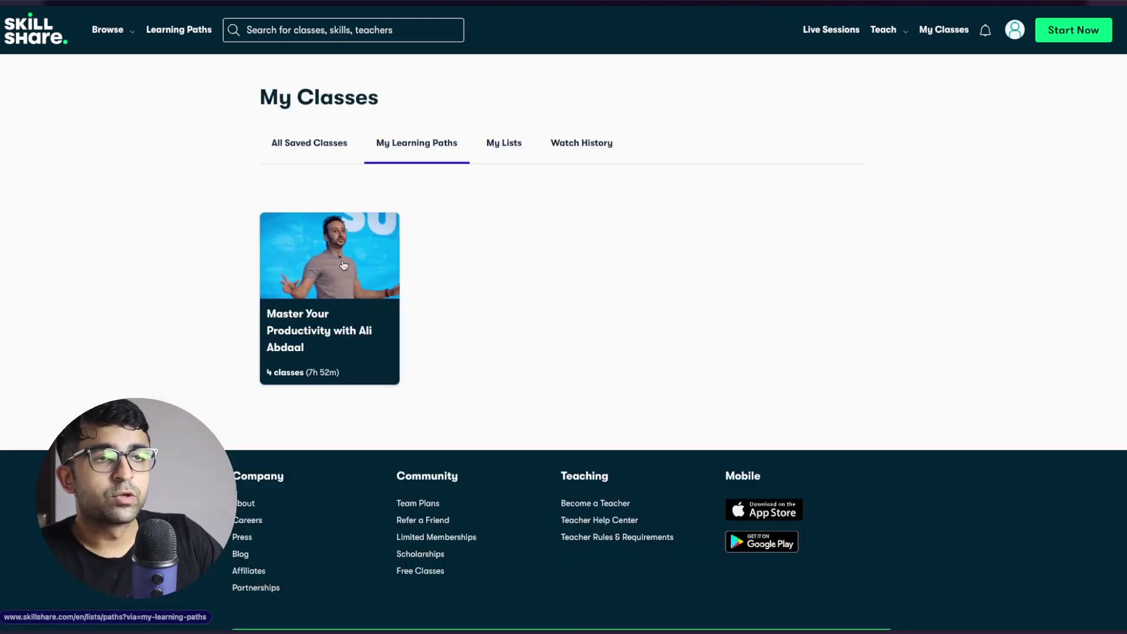
click(293, 329)
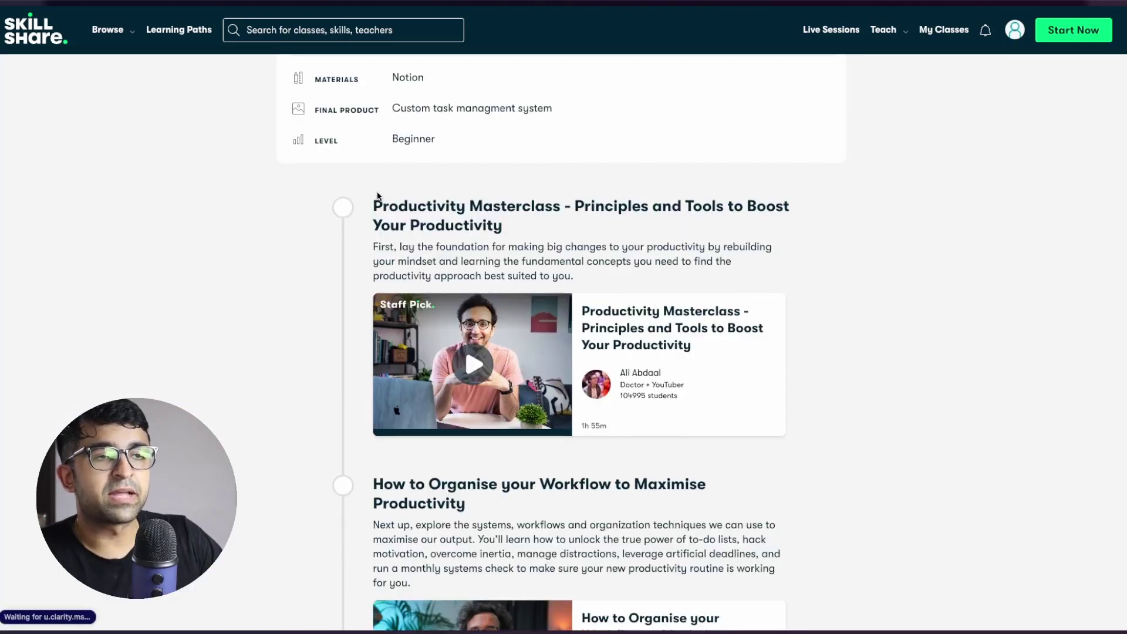
scroll(351, 251, down, 3)
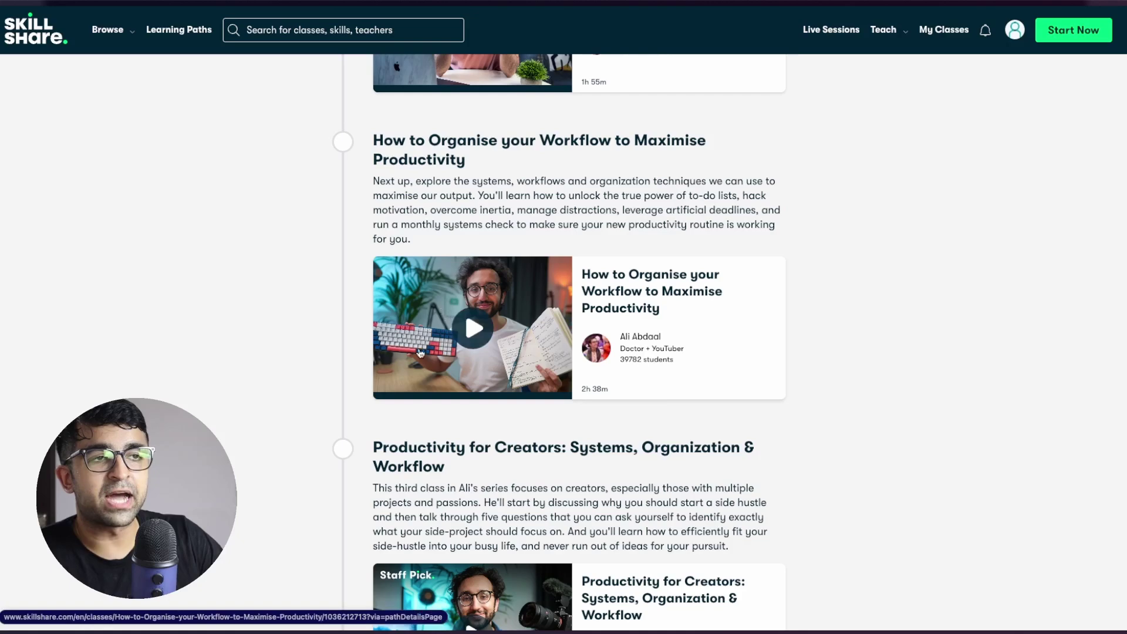
scroll(351, 250, down, 3)
scroll(349, 252, down, 4)
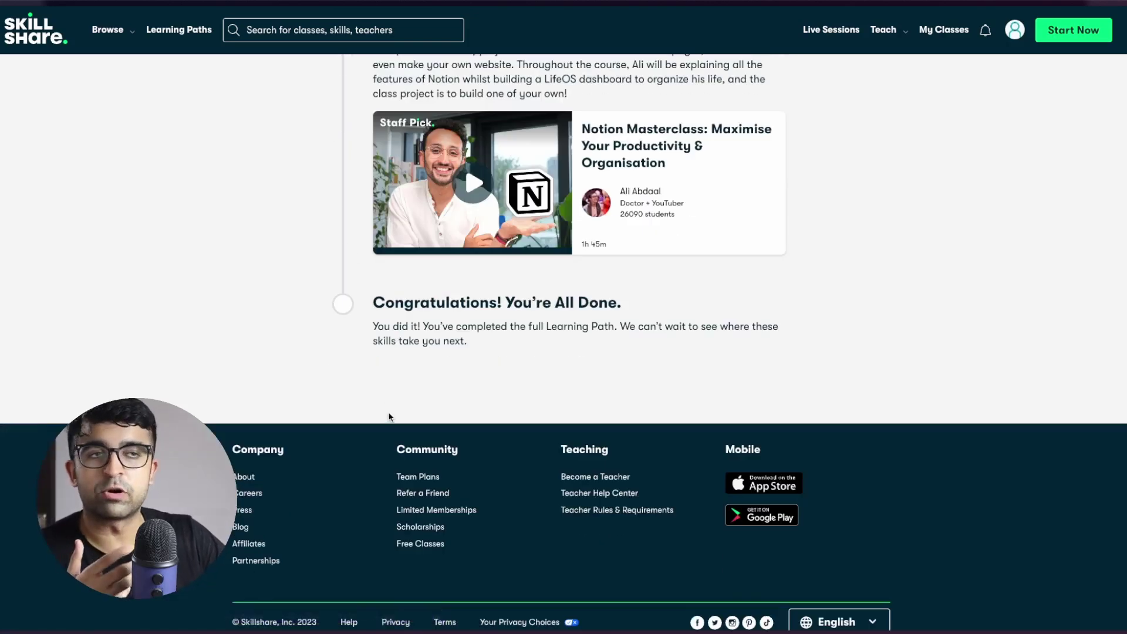
scroll(388, 418, up, 5)
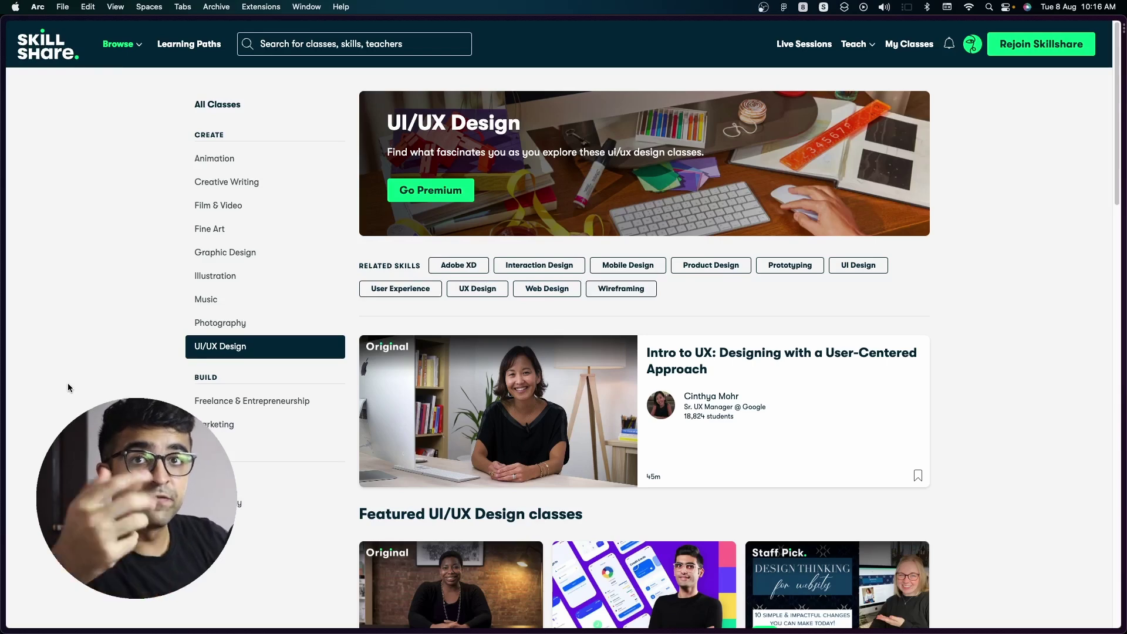
click(256, 399)
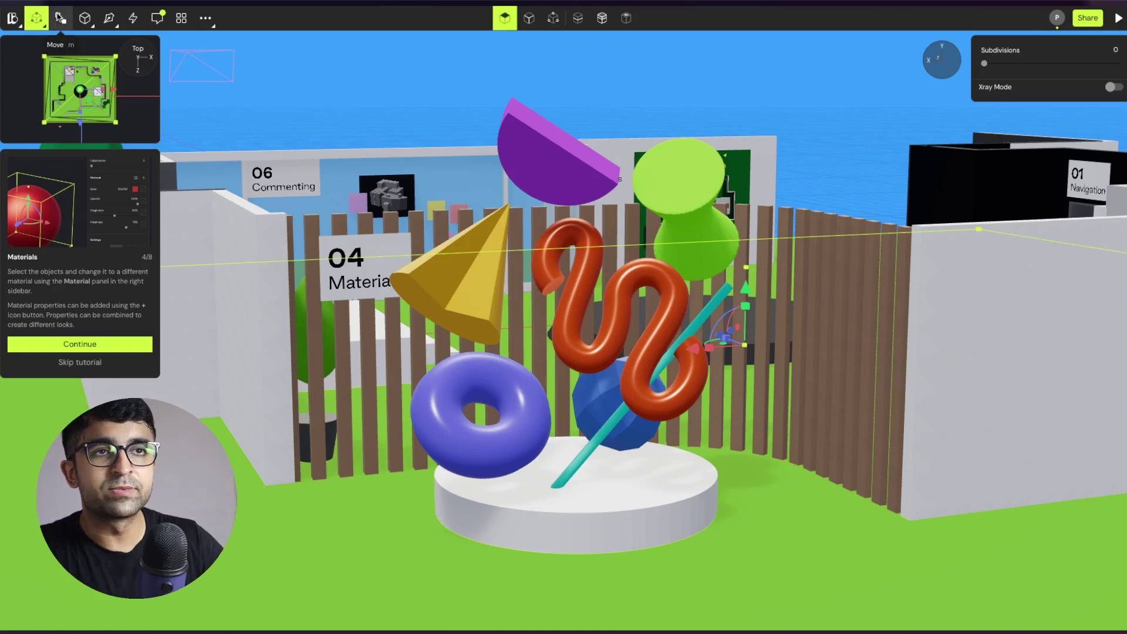
Give the orange curve's material about 26% roughness and an added, raised Metalness.
click(80, 25)
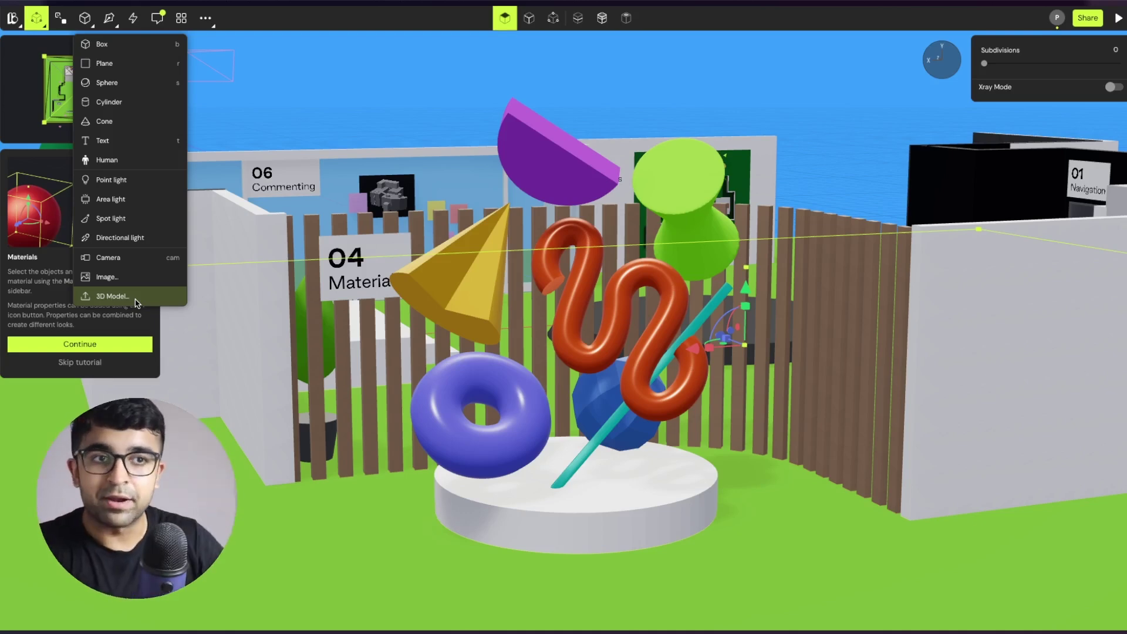
click(613, 318)
click(985, 381)
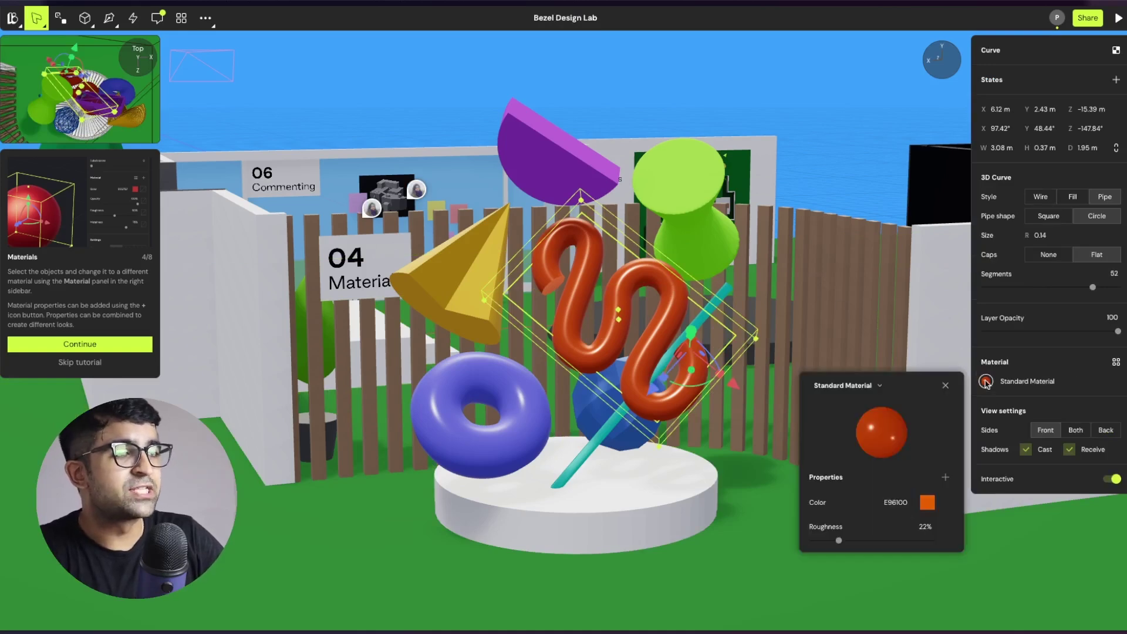
drag(838, 544, 883, 540)
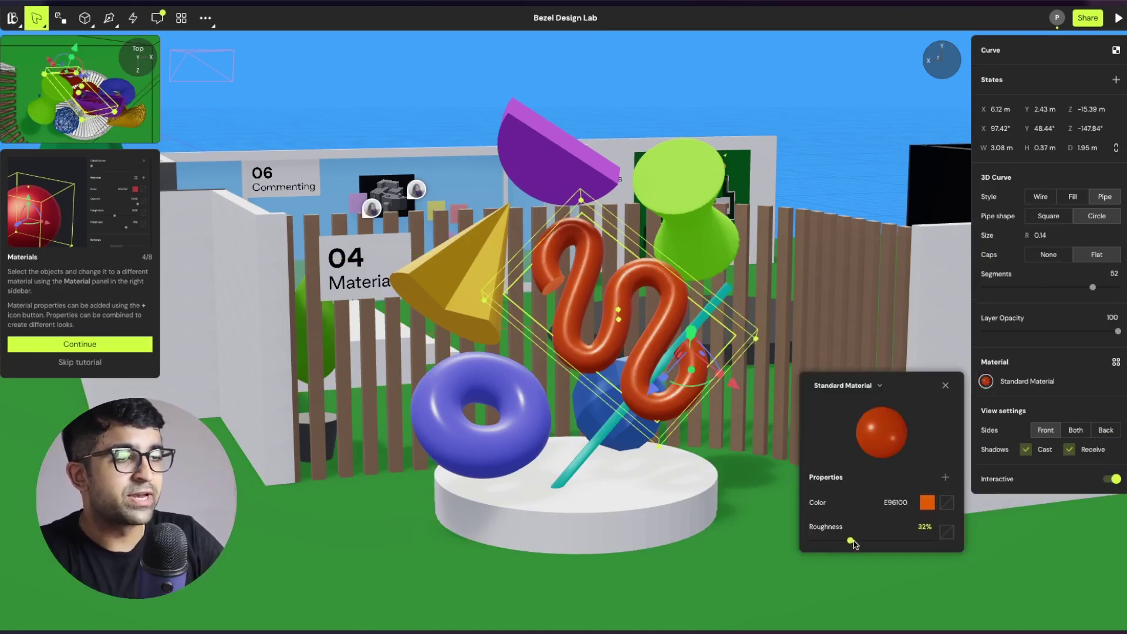
click(945, 477)
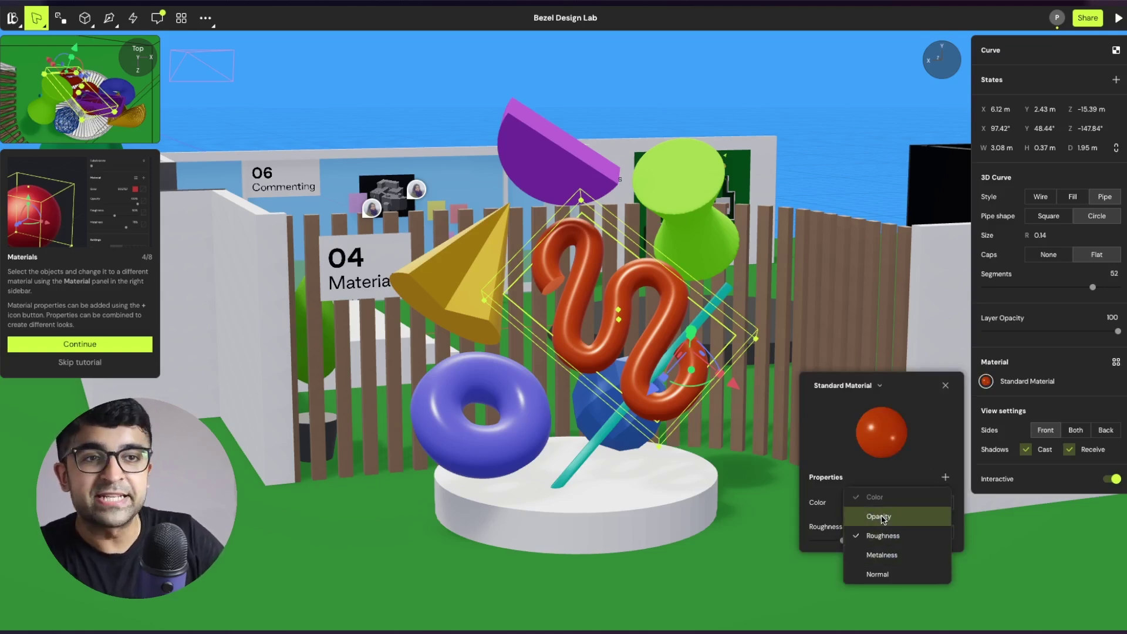
click(896, 556)
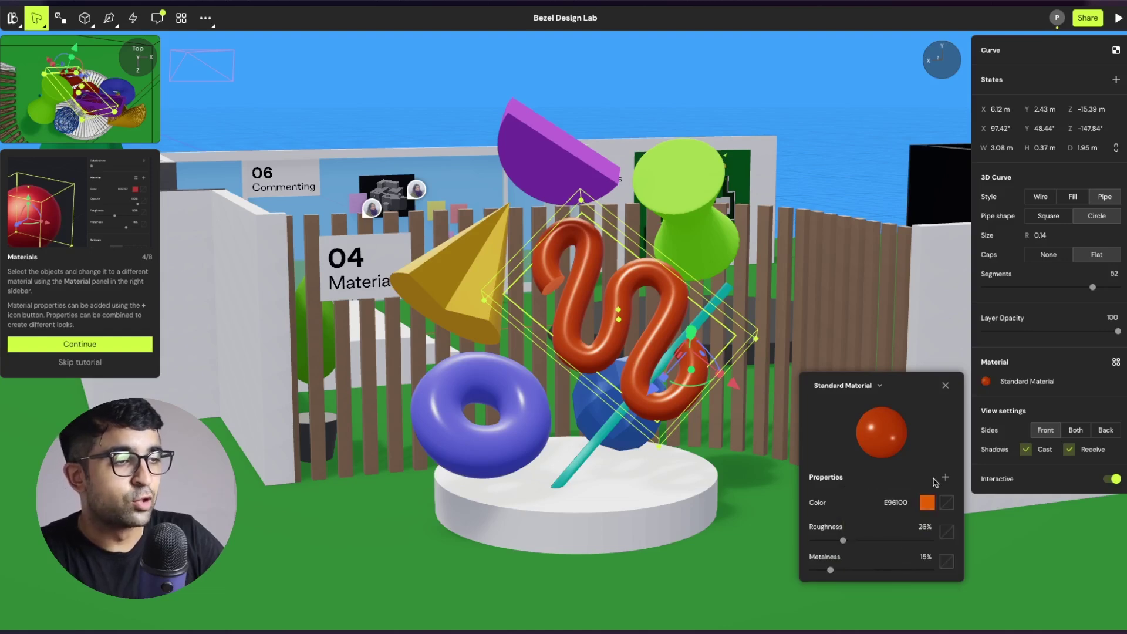
drag(835, 574, 893, 572)
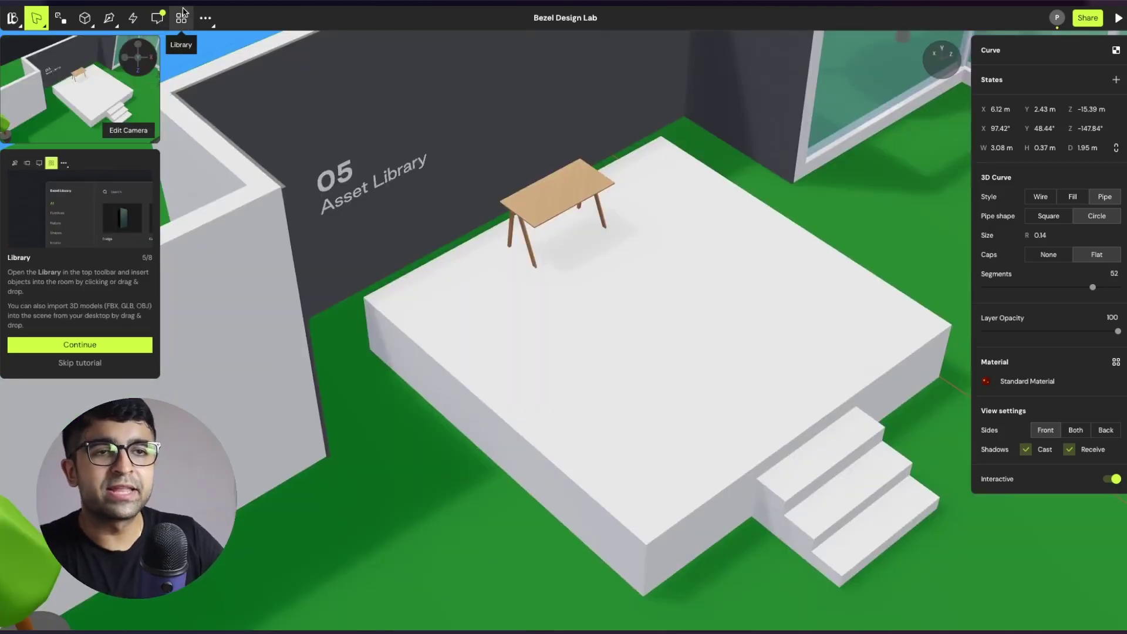
Browse the library's Furniture and Interior assets, then show the scene's two comments.
click(181, 17)
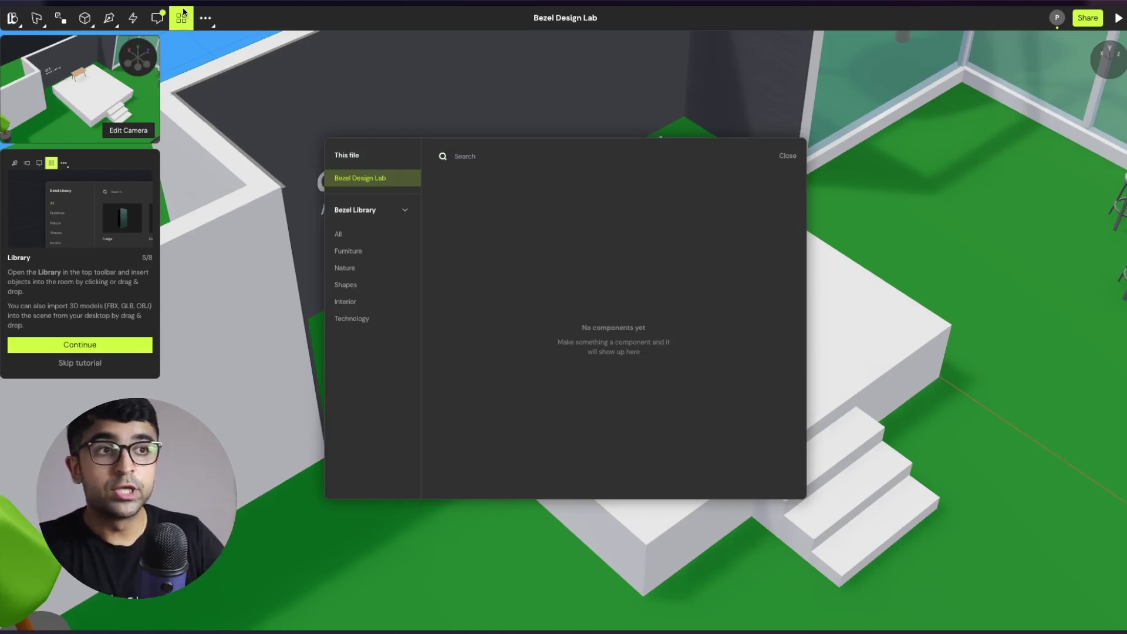
click(377, 254)
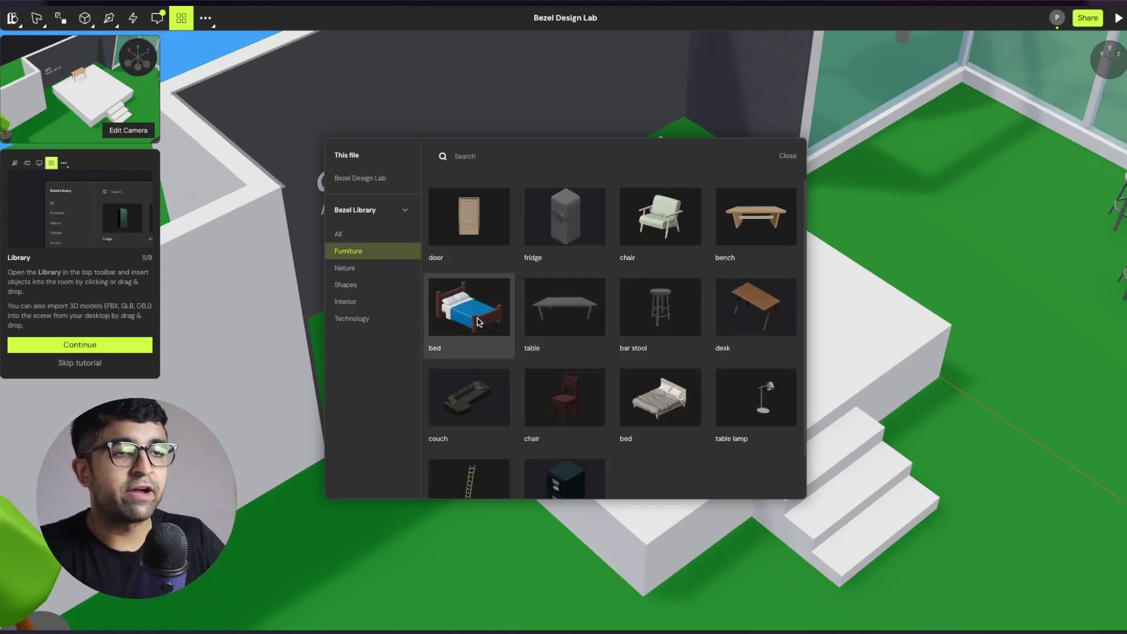
scroll(477, 323, down, 1)
click(366, 299)
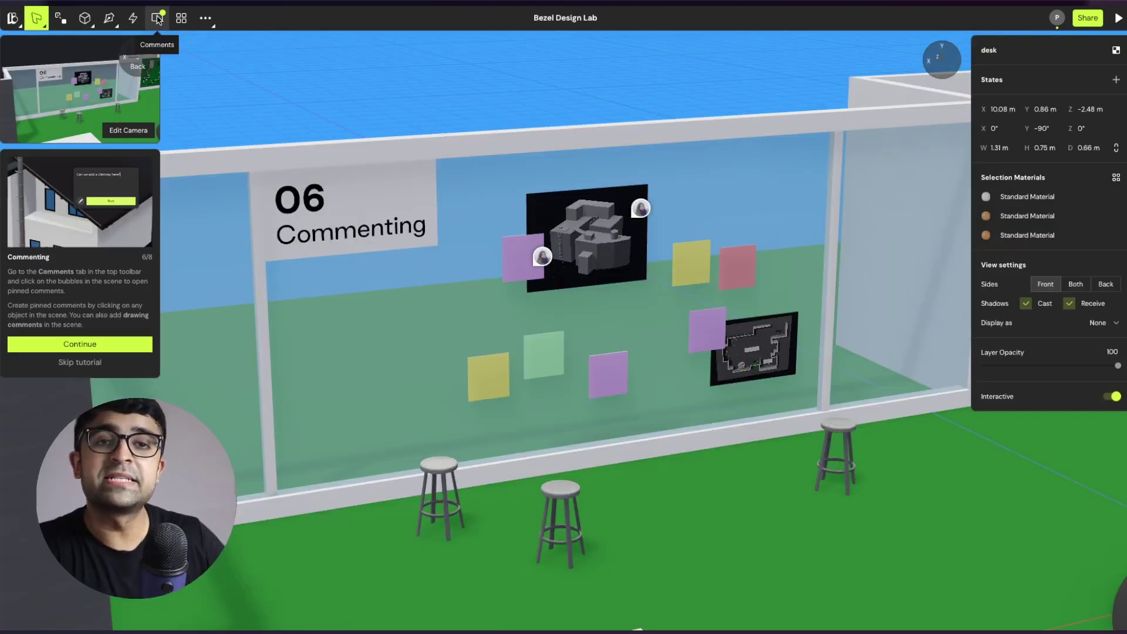
click(158, 18)
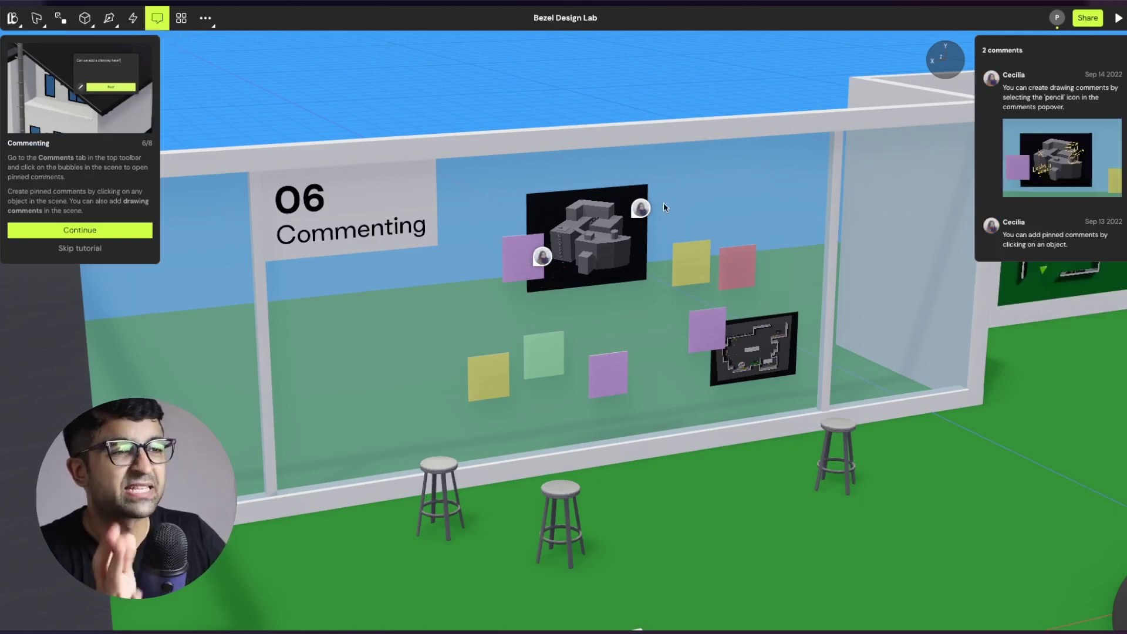
Start a comment on the sign, then draw a yellow loop around the sticky note plus a stroke.
click(328, 223)
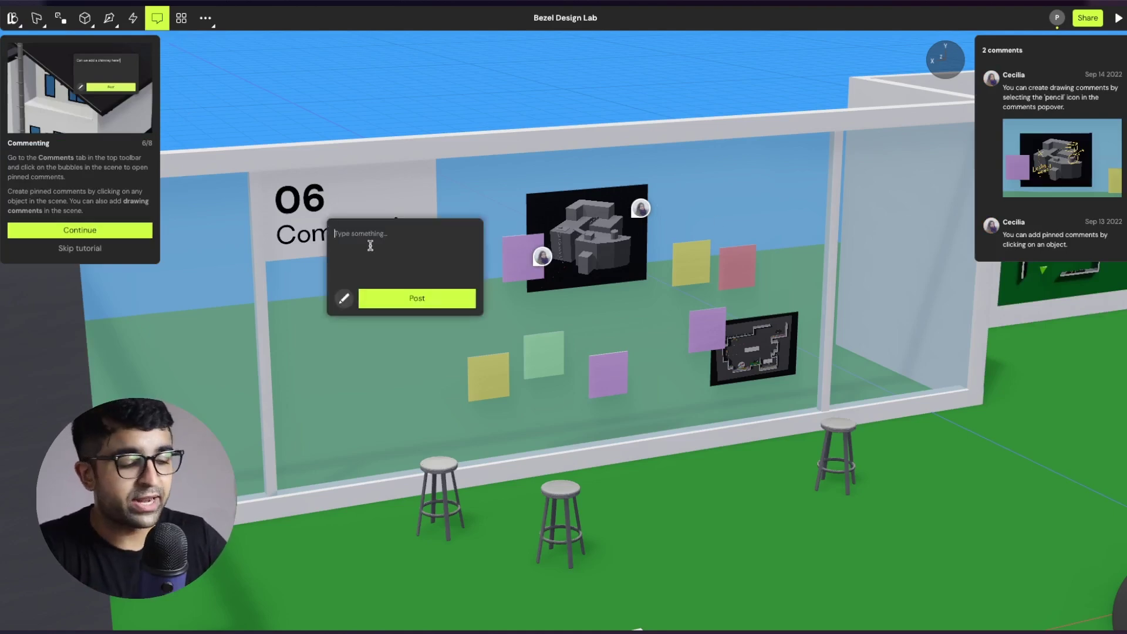
text(M)
text(kakansjiwjiwjaij)
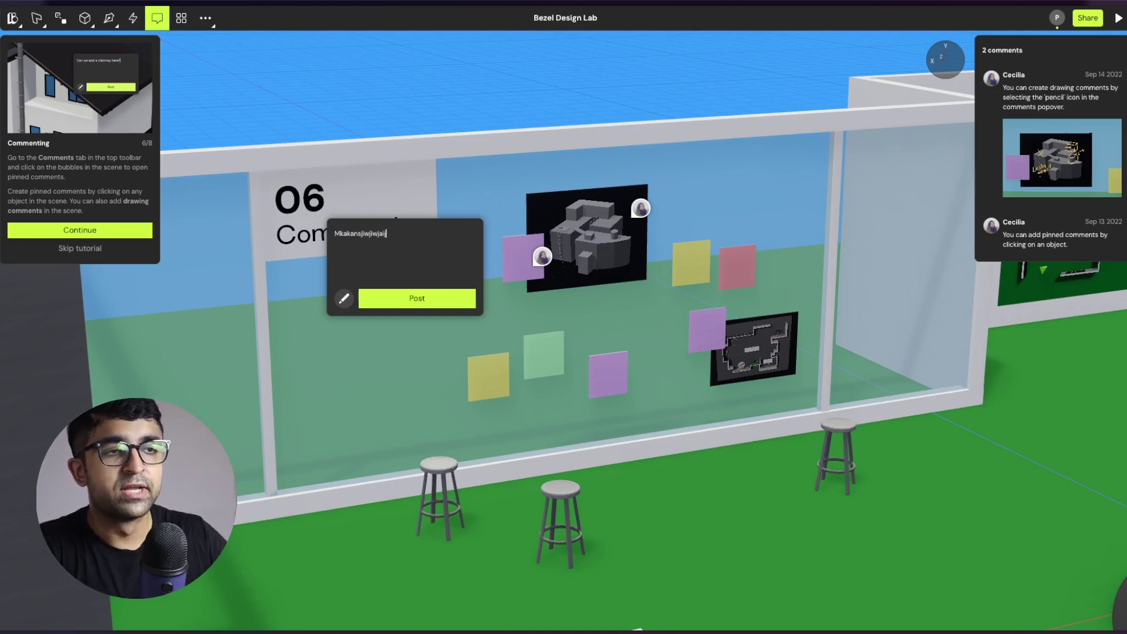
click(344, 298)
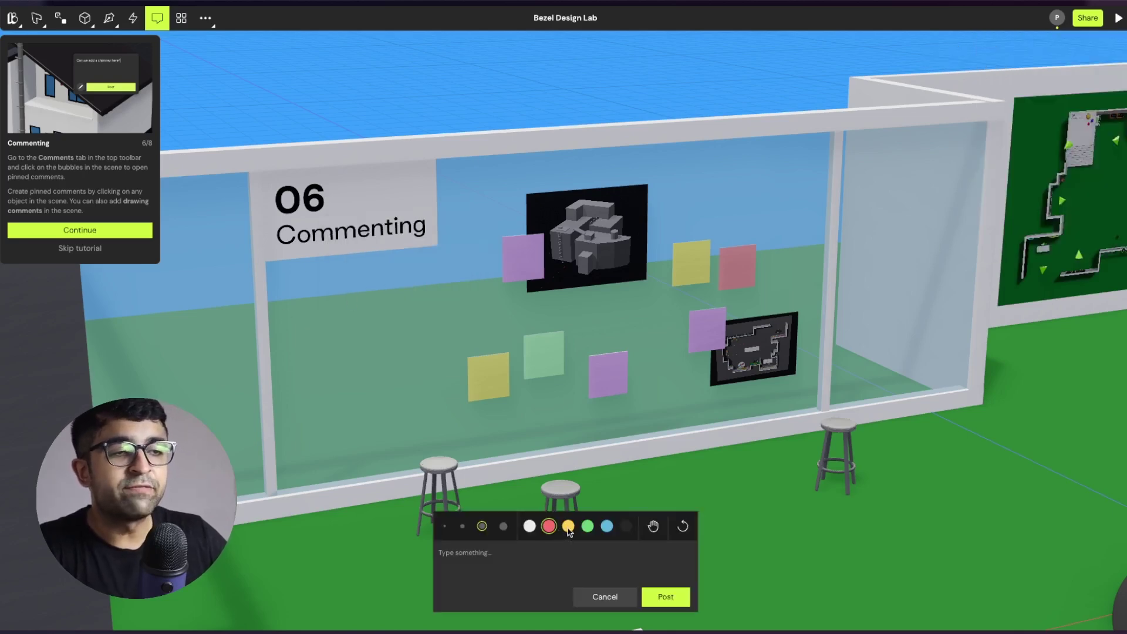
drag(441, 362, 448, 349)
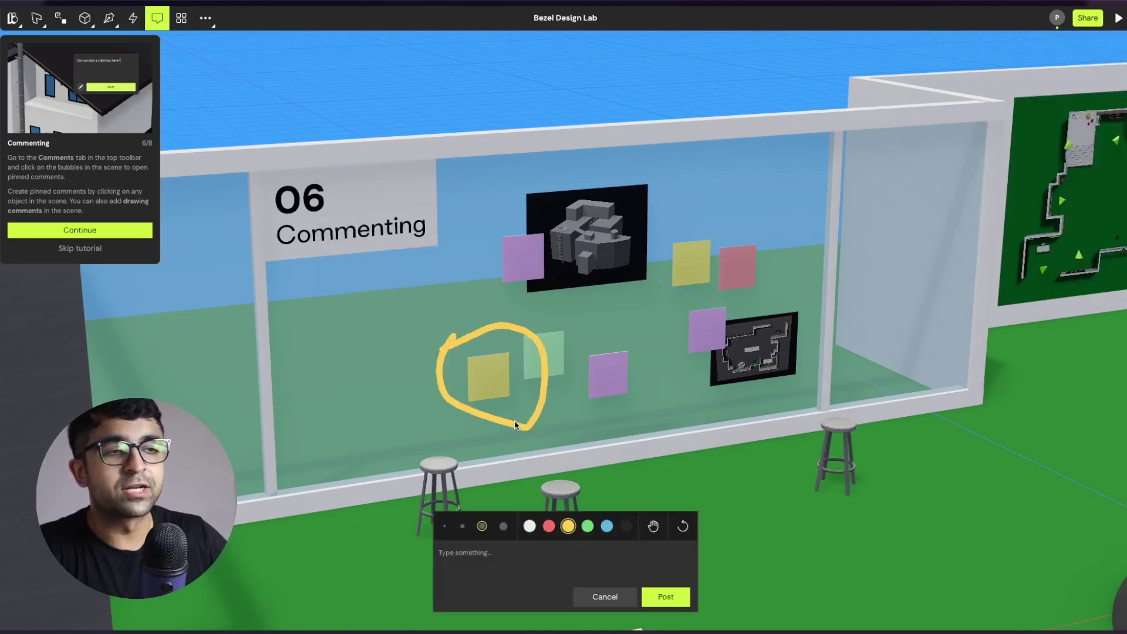
drag(538, 435, 575, 427)
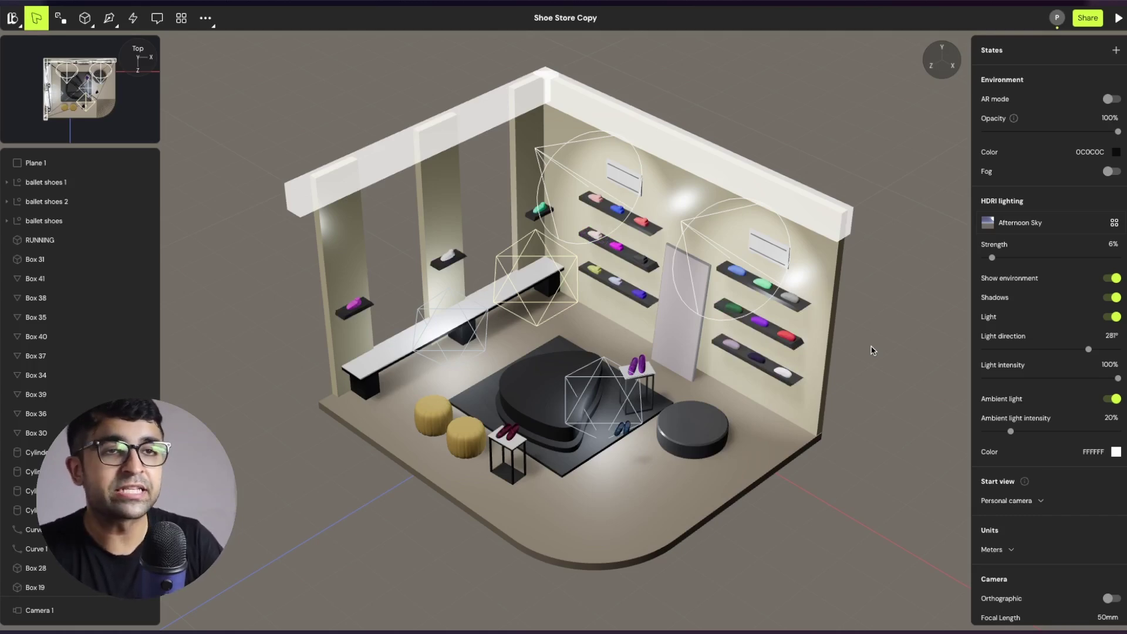
scroll(617, 370, up, 3)
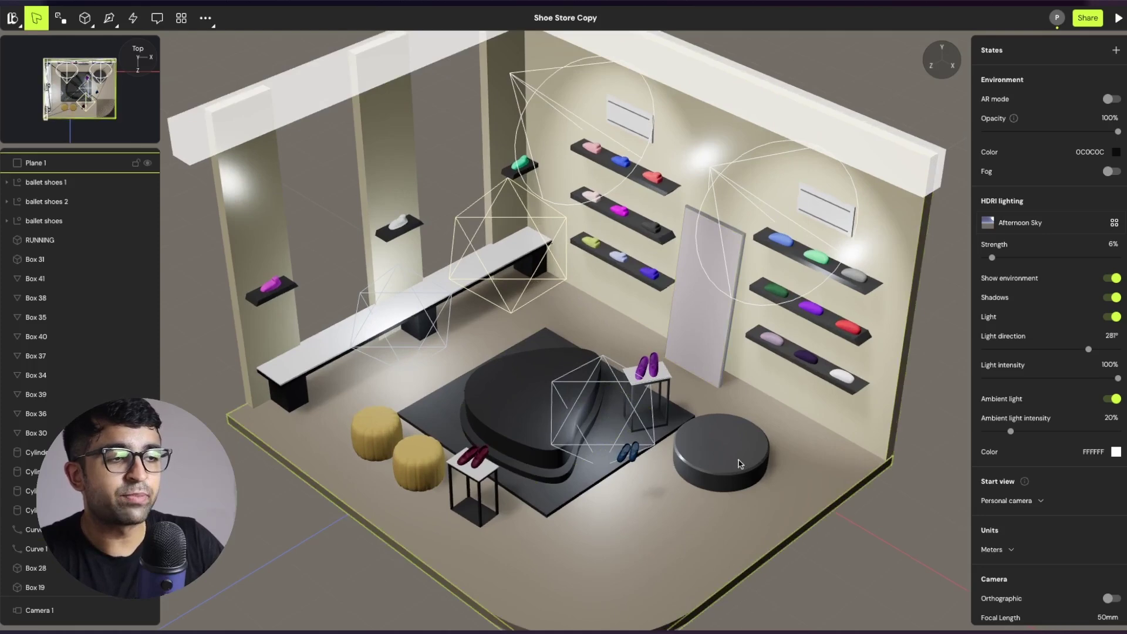
Add State 1 to the round black ottoman, Cylinder 3, raising it to Y 1.01 m.
click(698, 461)
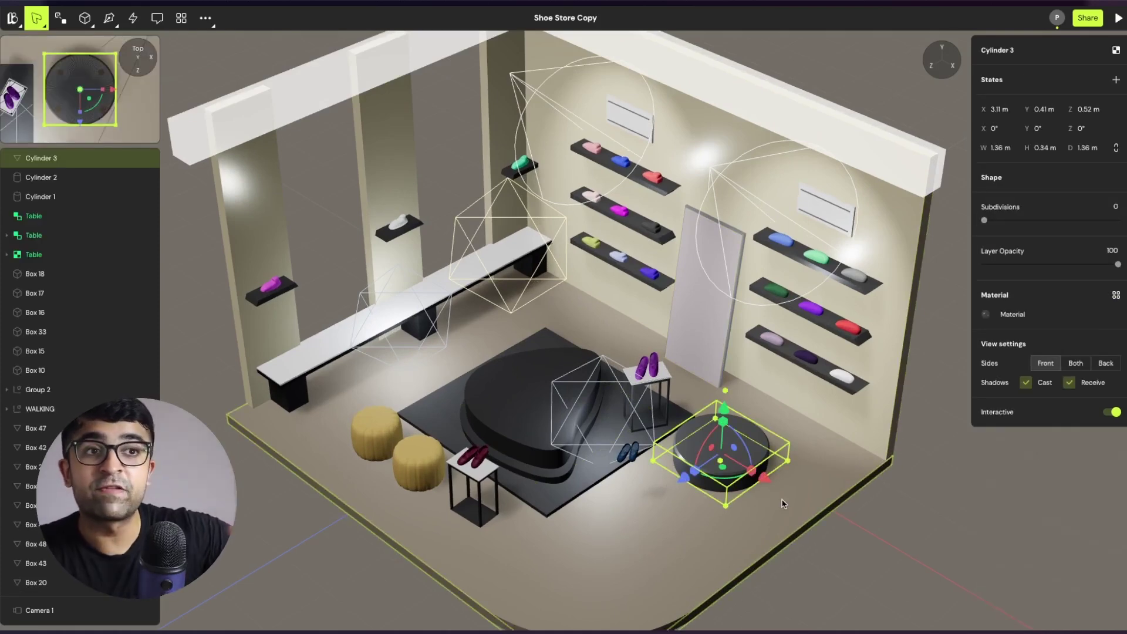
click(1116, 82)
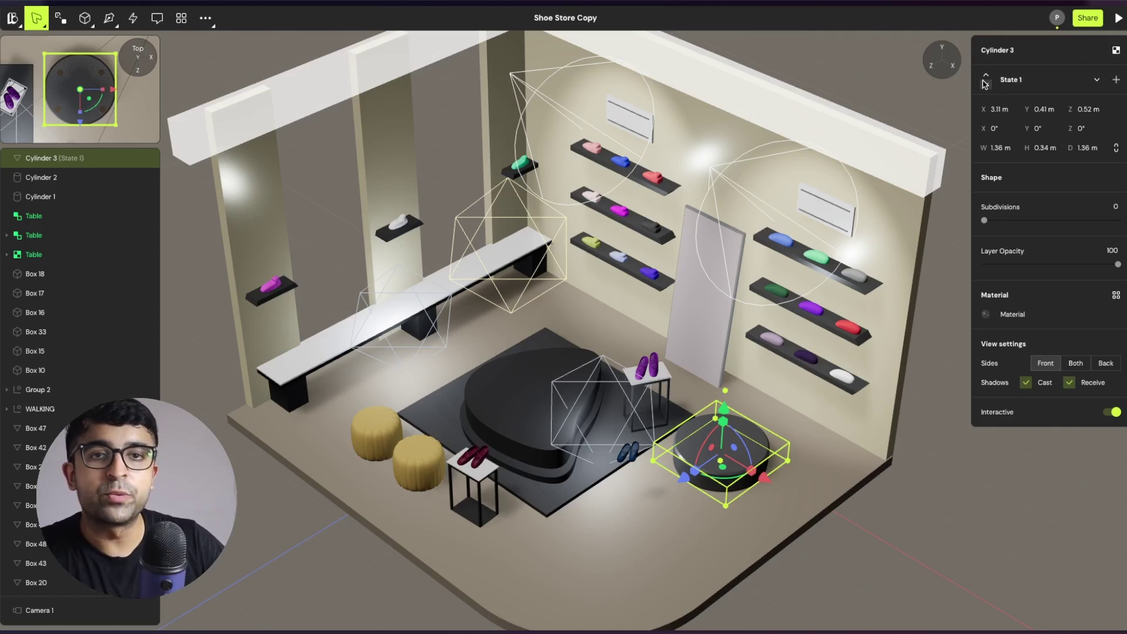
click(984, 81)
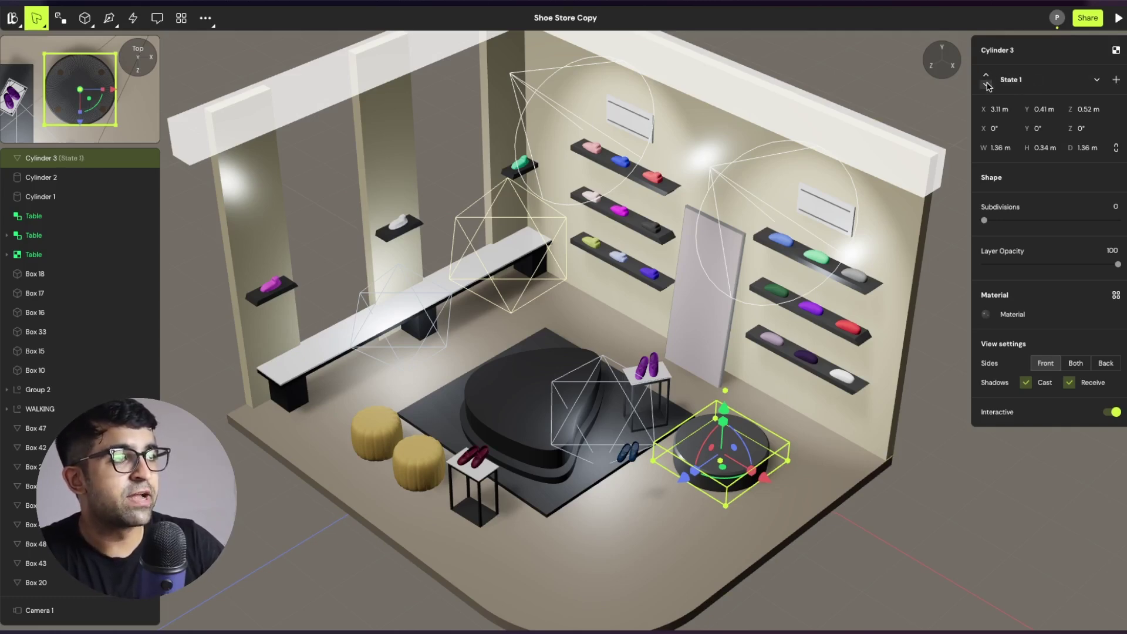
drag(725, 408, 726, 370)
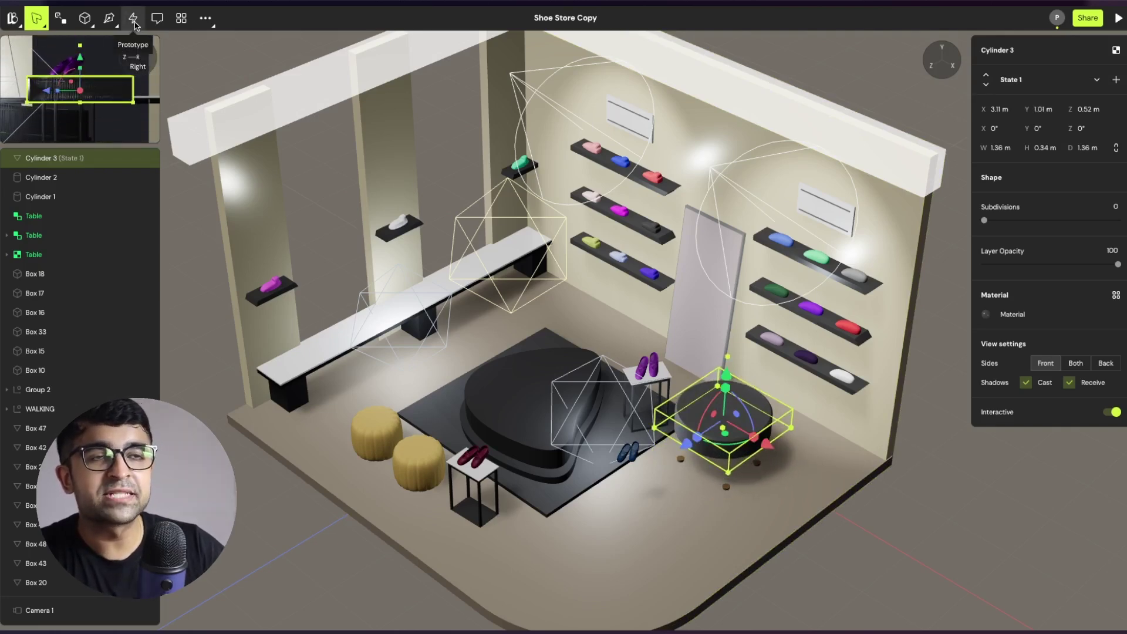
In Prototype mode, connect Cylinder 3's Base State to State 1 with a transition.
click(135, 24)
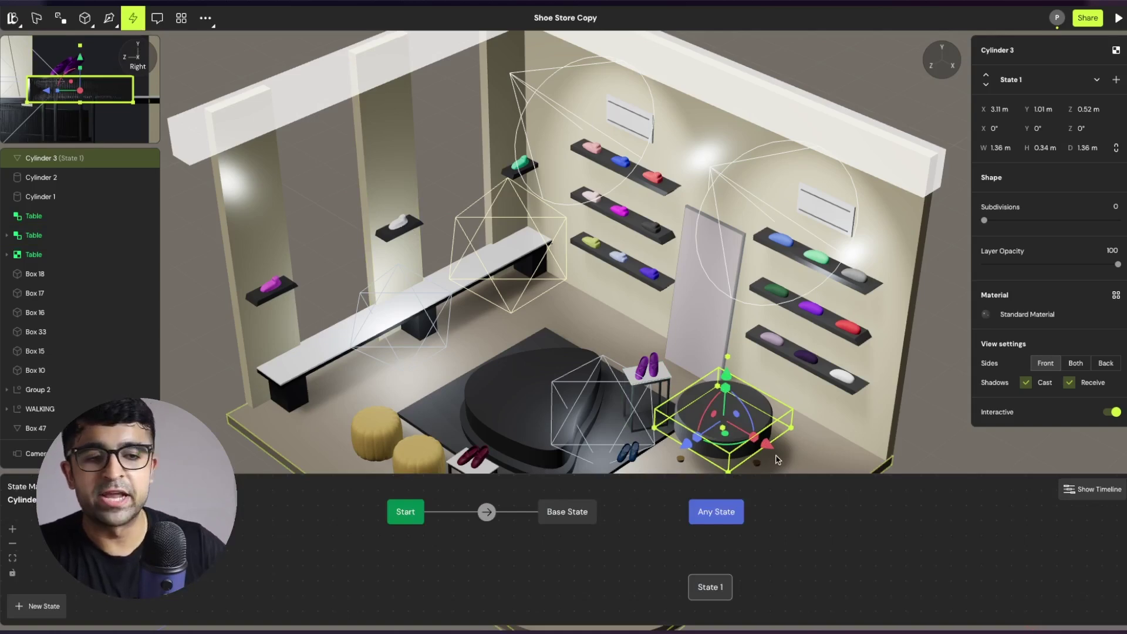
click(571, 513)
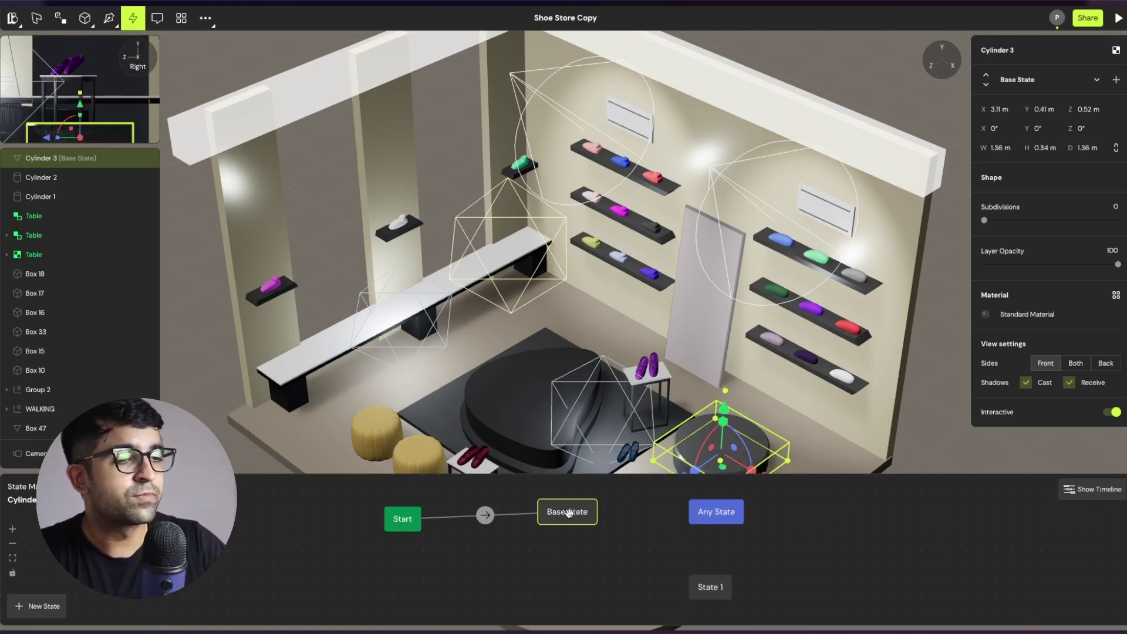
drag(569, 513, 513, 518)
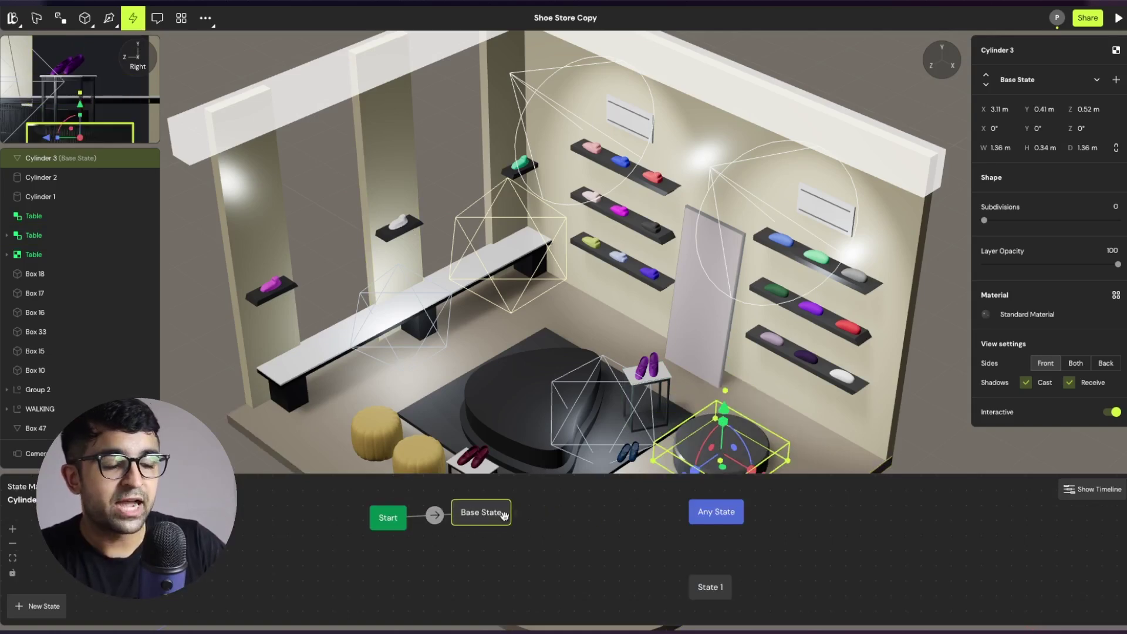
drag(516, 512, 710, 587)
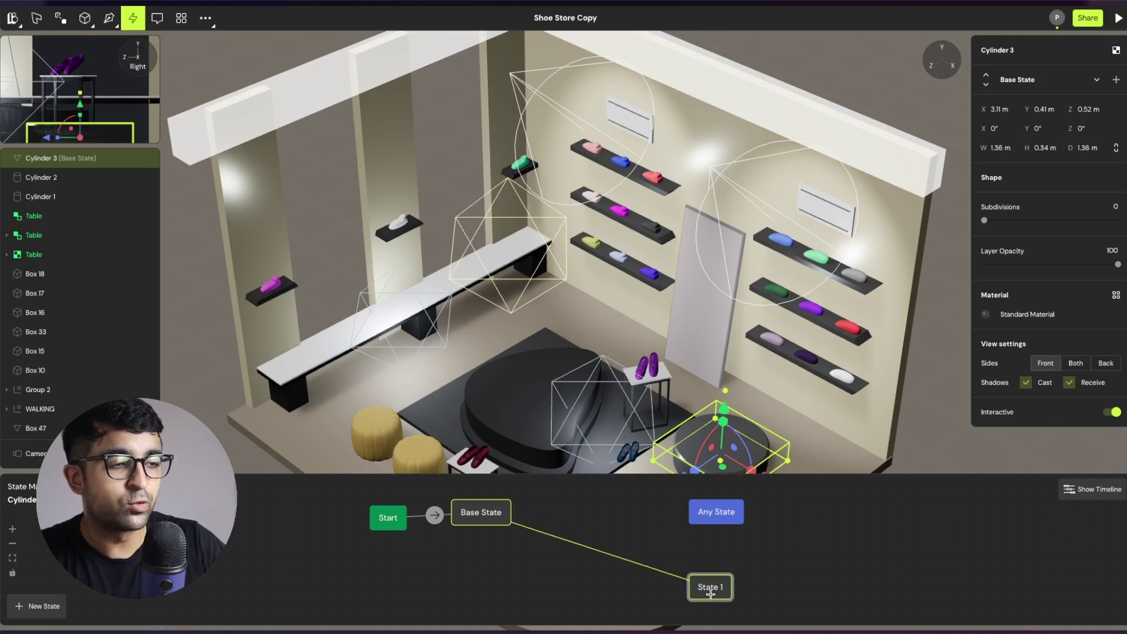
Make the transition fire on Hover inside, using a 500 ms ease-in-out curve.
click(575, 444)
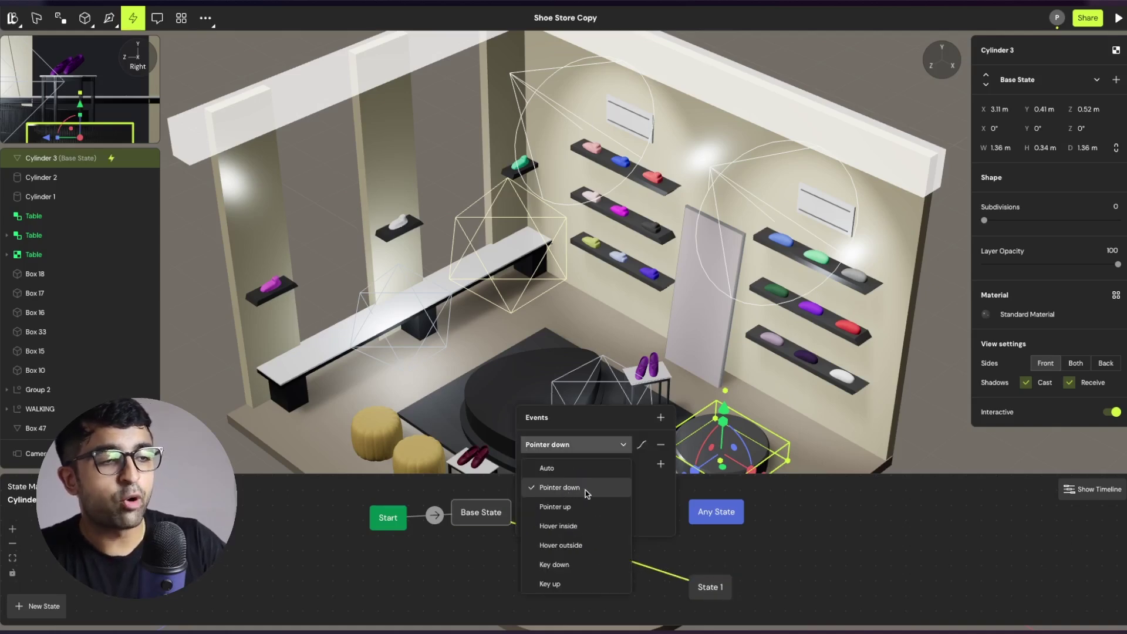
click(585, 526)
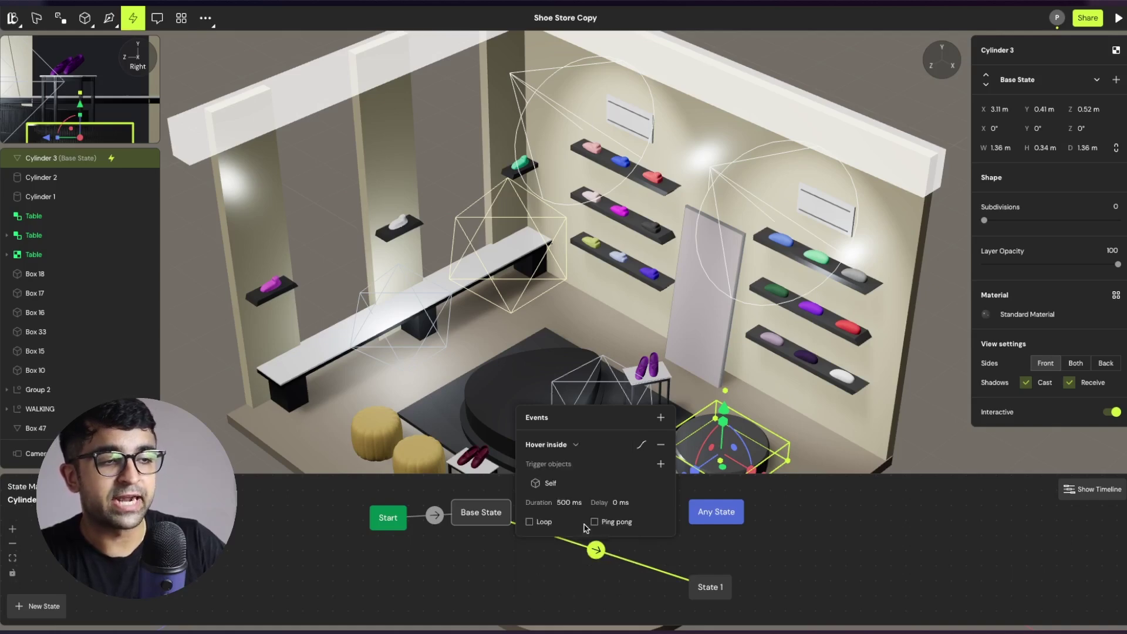
click(641, 446)
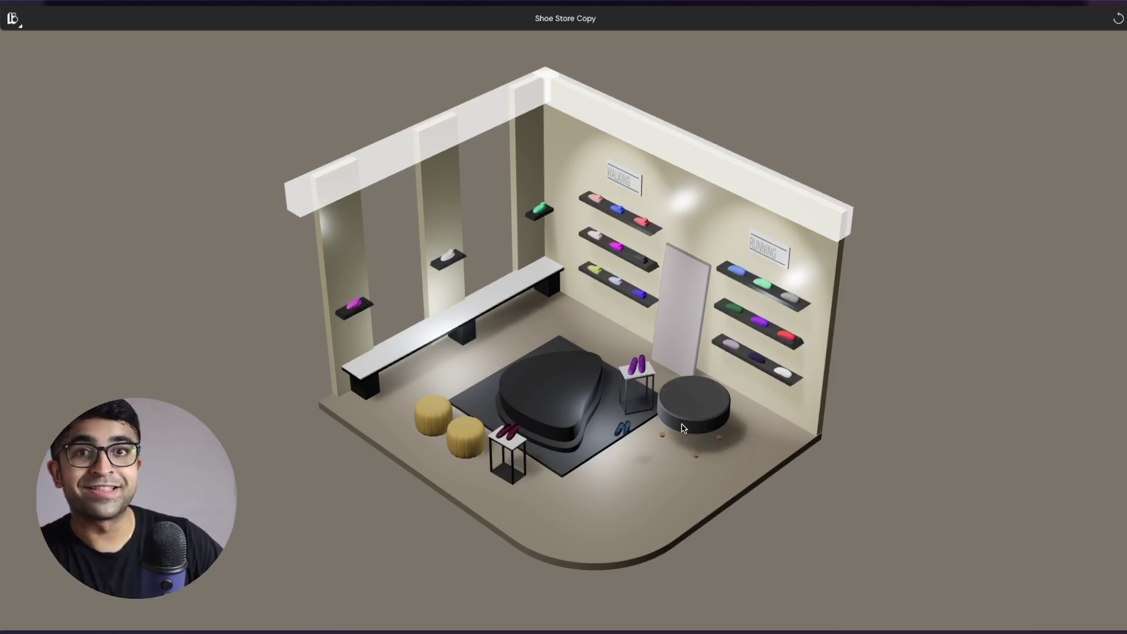
Leave the hover-animation preview to return to the editor.
key(Escape)
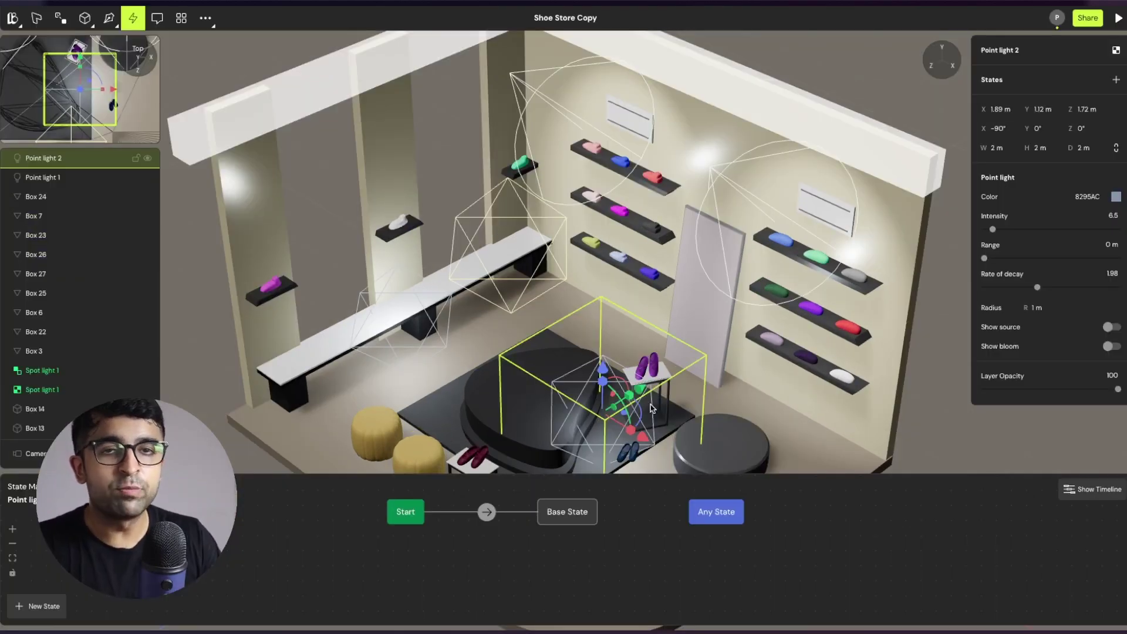